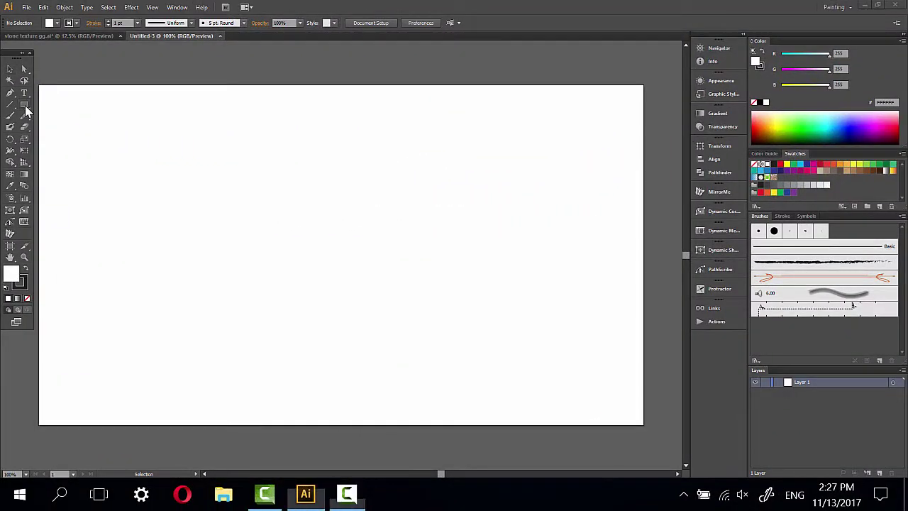
- Draw a roughly 383×383 px square on the artboard and open the Effect menu
left_click(24, 105)
mouse_move(216, 176)
left_mouse_down()
mouse_move(356, 298)
mouse_move(419, 338)
mouse_move(396, 356)
left_mouse_up()
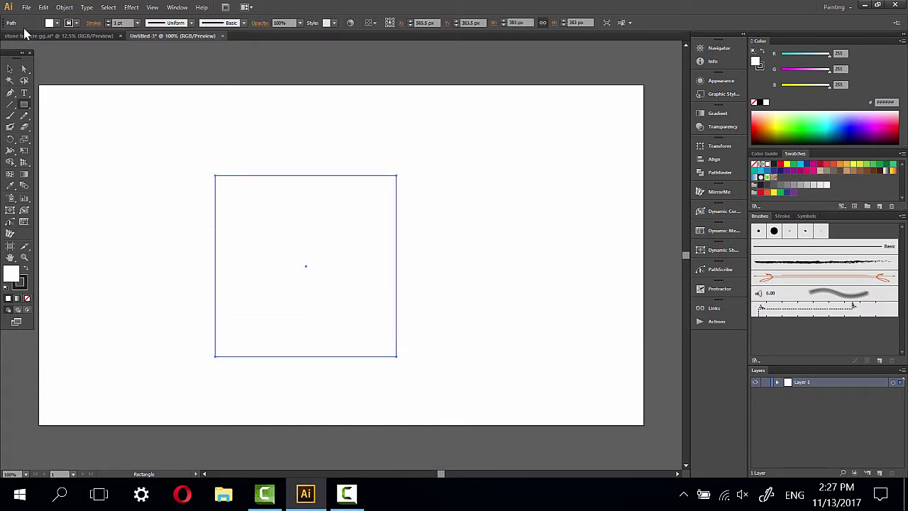
left_click(128, 8)
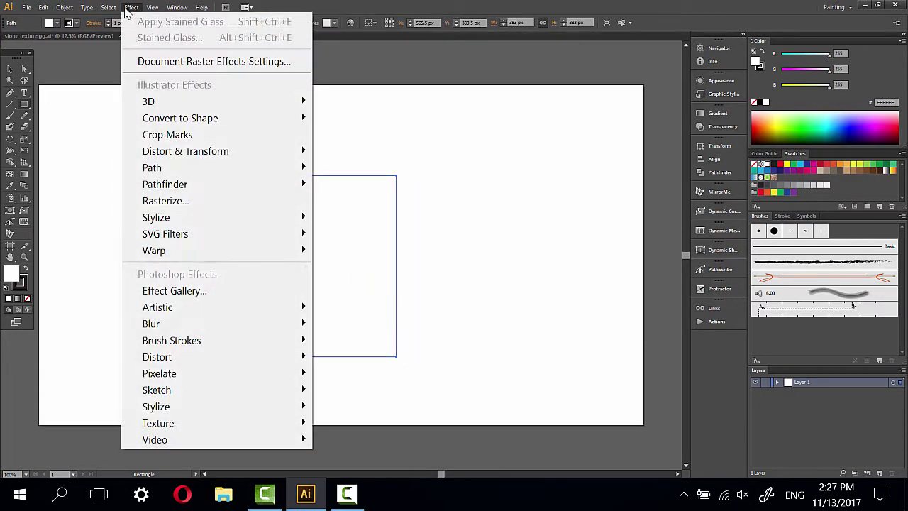
mouse_move(157, 423)
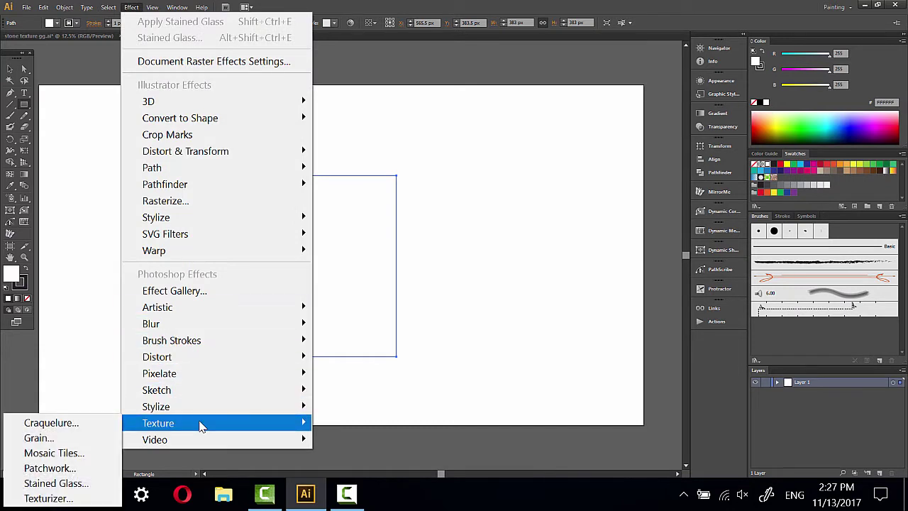
- Apply a Stained Glass effect with Cell Size 16 and thicker borders to the square
left_click(56, 485)
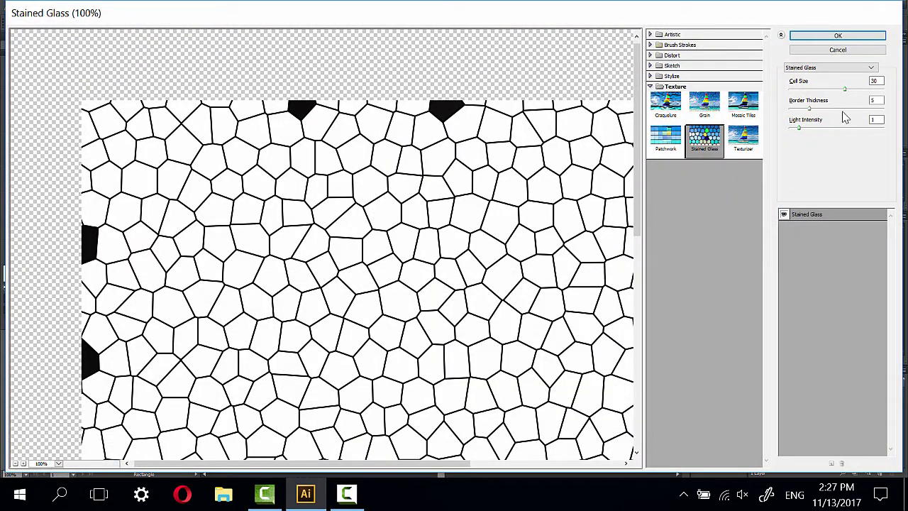
left_click(813, 91)
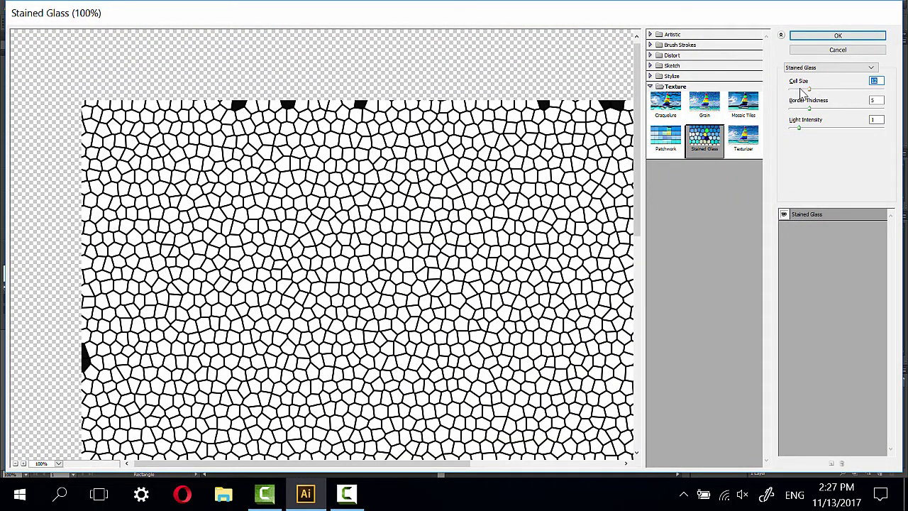
mouse_move(813, 91)
left_mouse_down()
mouse_move(800, 92)
mouse_move(876, 95)
left_mouse_up()
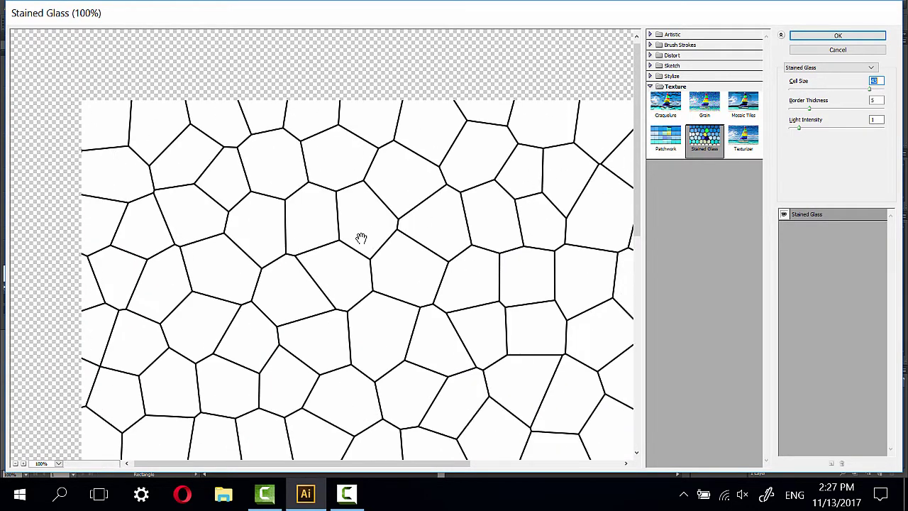
scroll(360, 239, "down", 5)
left_click(23, 463)
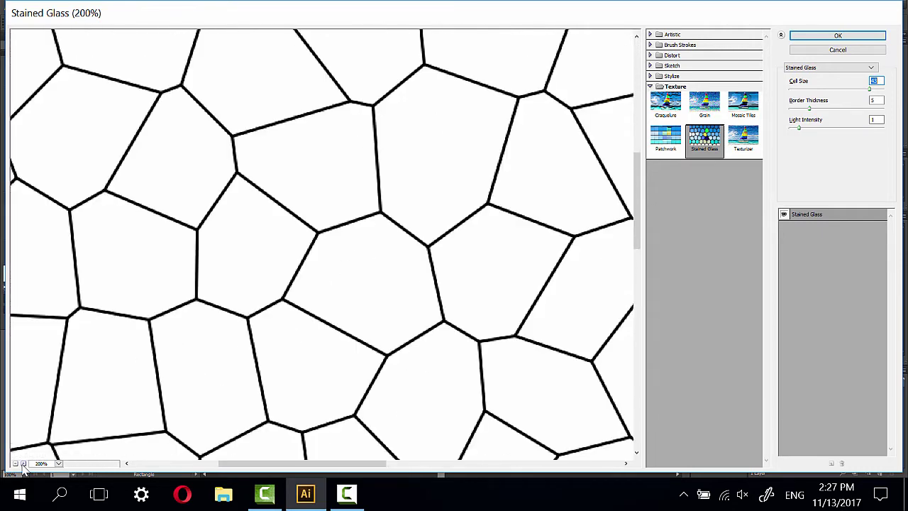
left_click(14, 463)
left_click(15, 463)
left_click(15, 463)
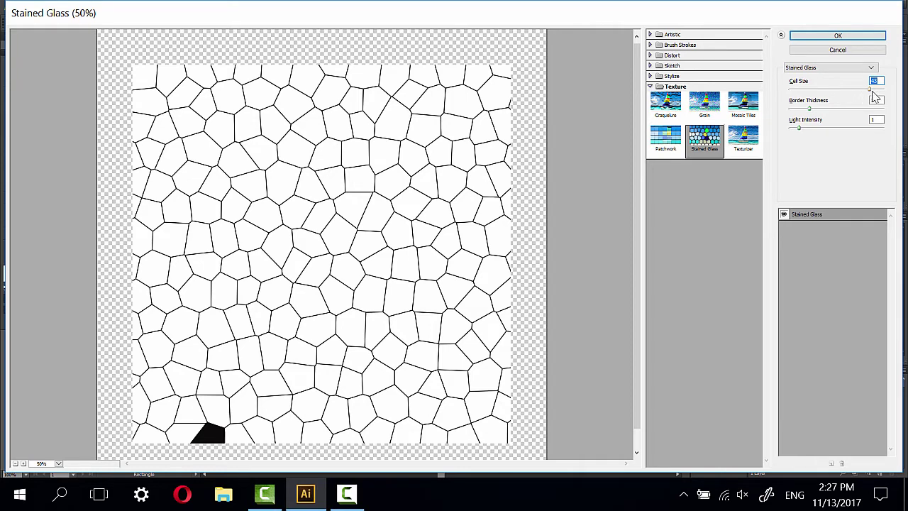
mouse_move(870, 88)
left_mouse_down()
mouse_move(799, 99)
mouse_move(819, 93)
left_mouse_up()
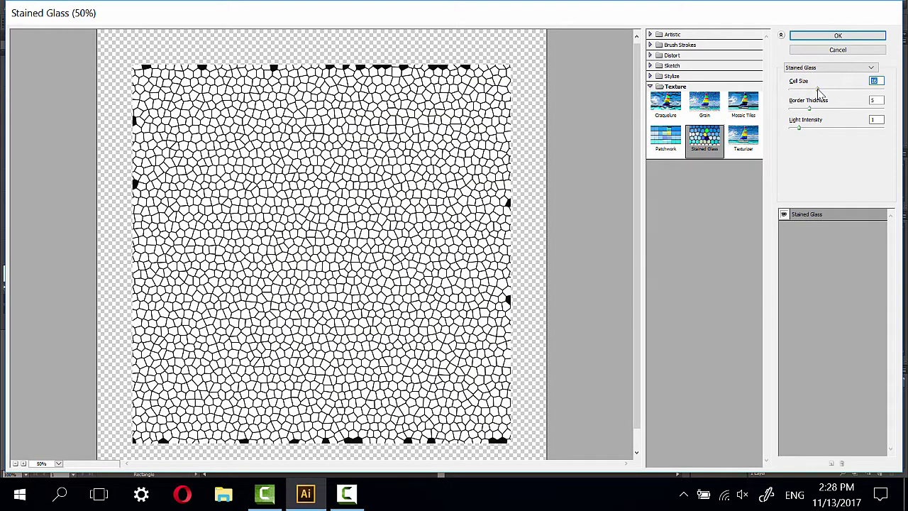
left_click_drag(821, 108, 820, 110)
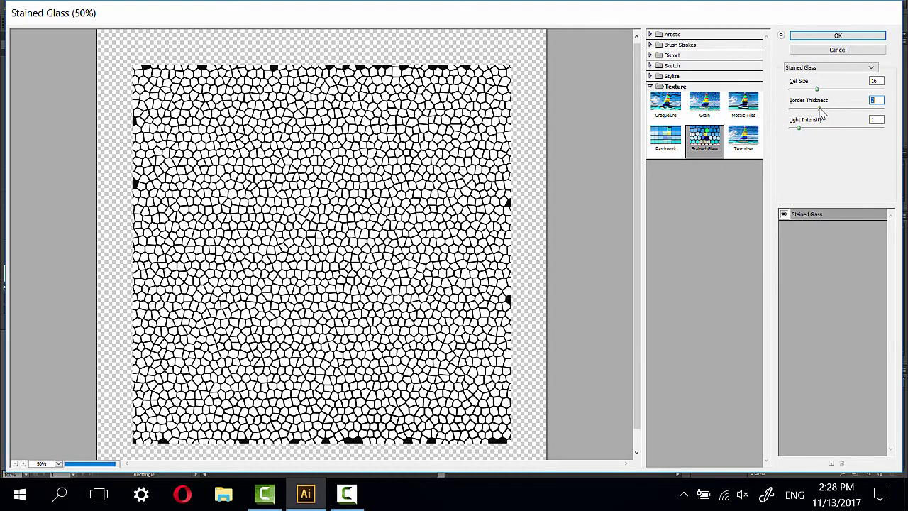
left_click(838, 37)
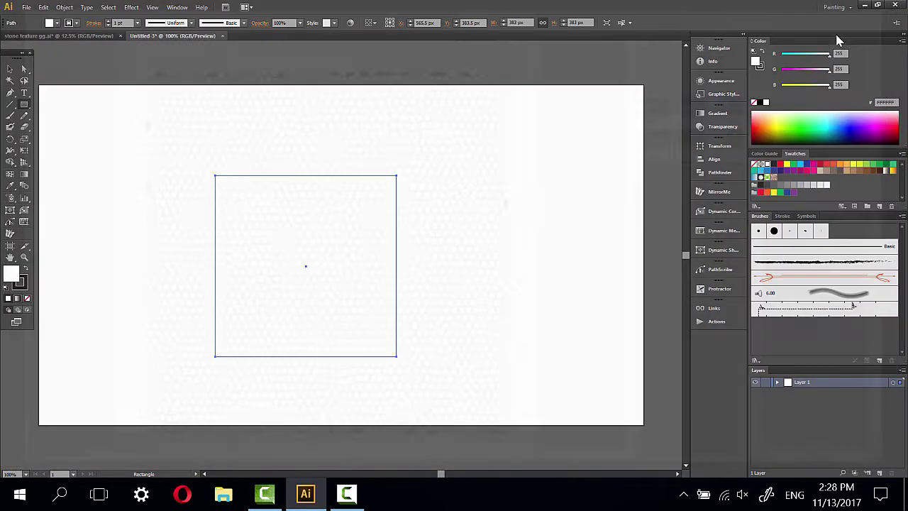
- Set the square's stroke to None and zoom in on the stained-glass texture
left_click(20, 283)
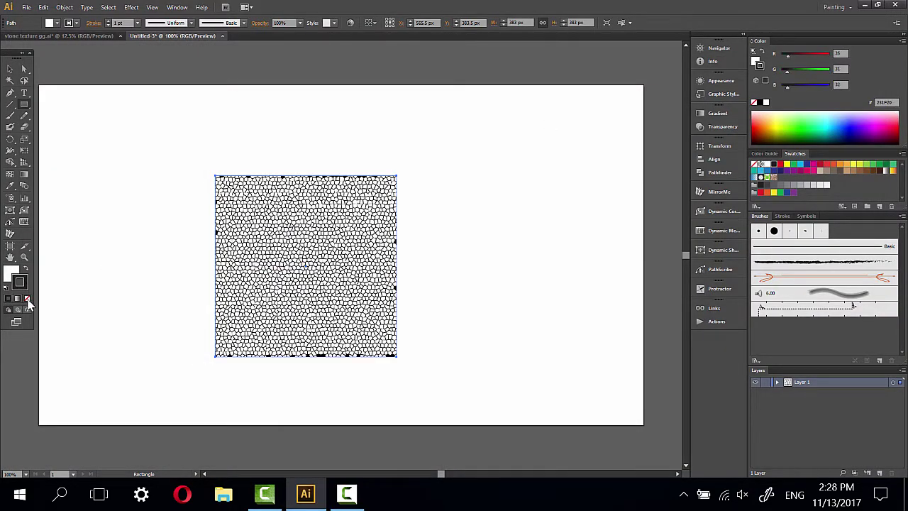
left_click(27, 301)
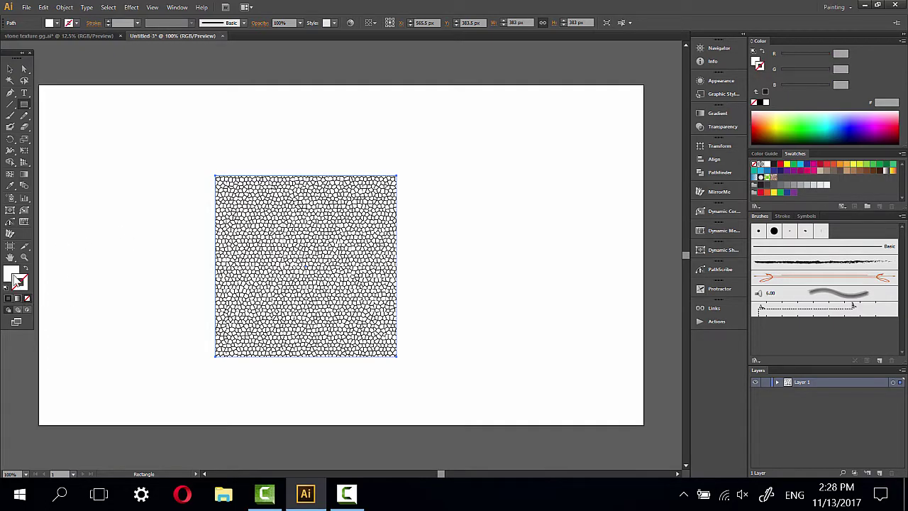
left_click(24, 257)
left_click_drag(174, 167, 405, 224)
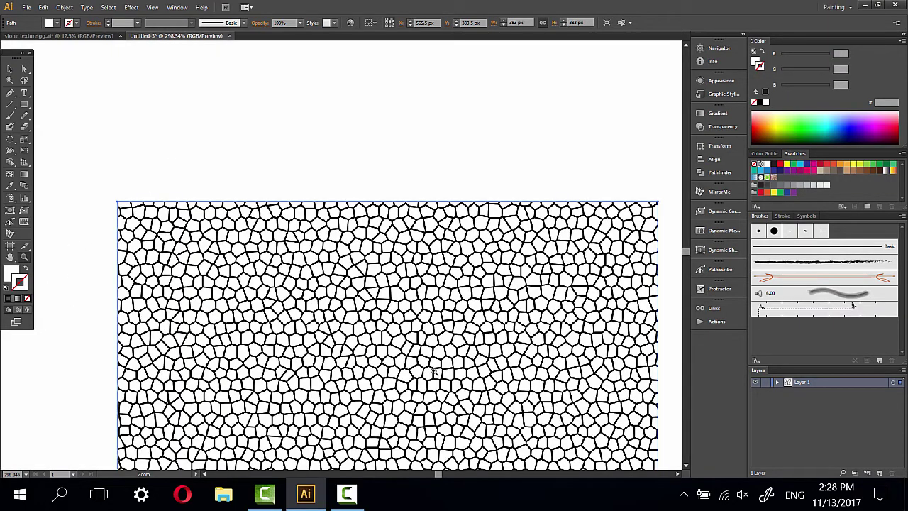
left_click_drag(427, 364, 404, 237)
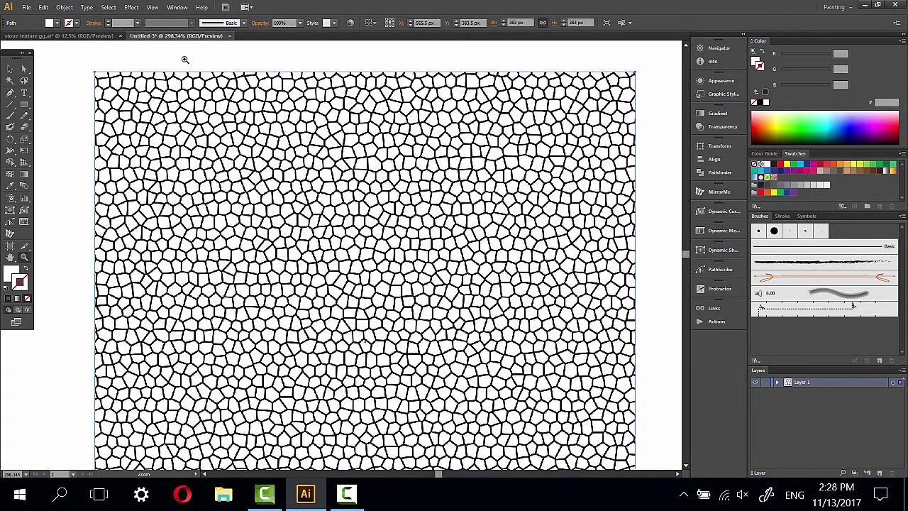
left_click(177, 8)
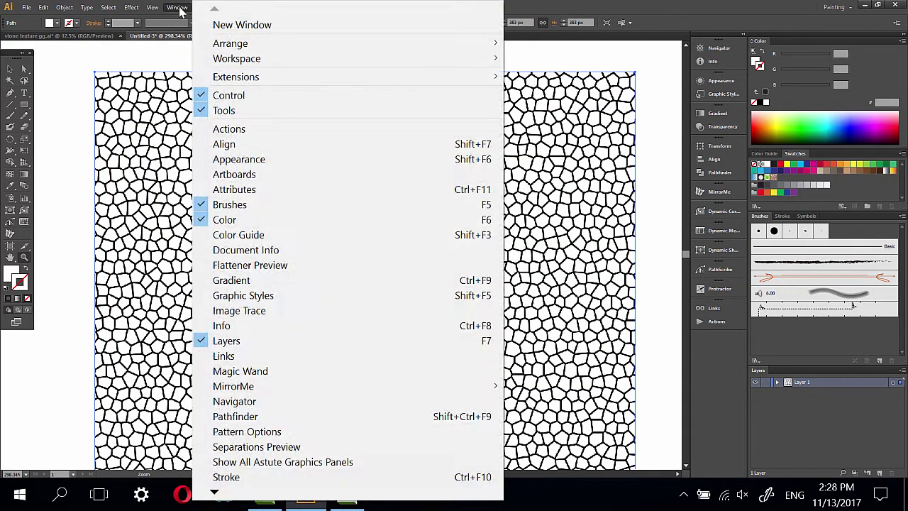
- Bring up the Image Trace panel on the right with its Advanced options shown
left_click(252, 315)
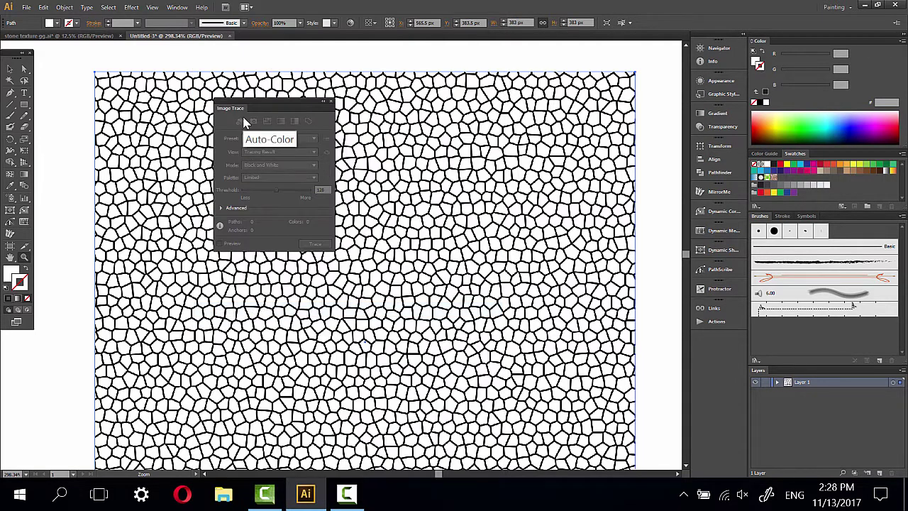
left_click_drag(246, 107, 468, 92)
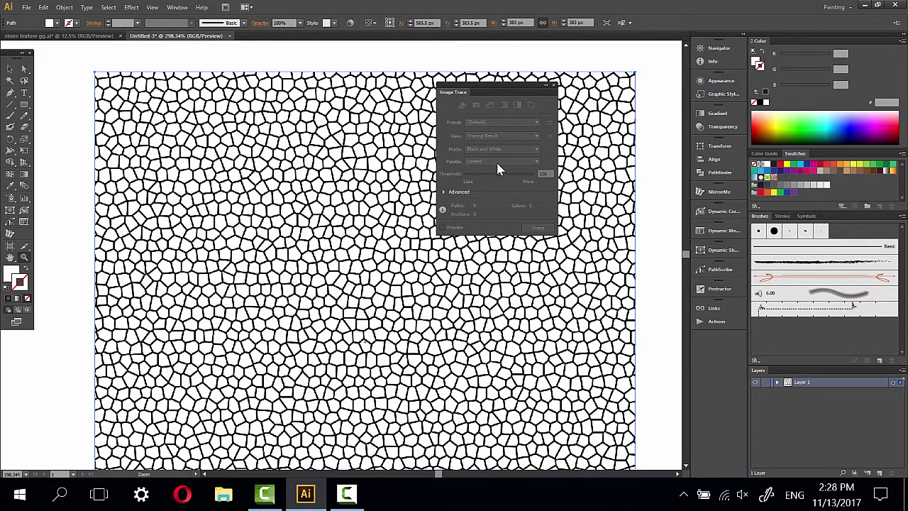
left_click(444, 193)
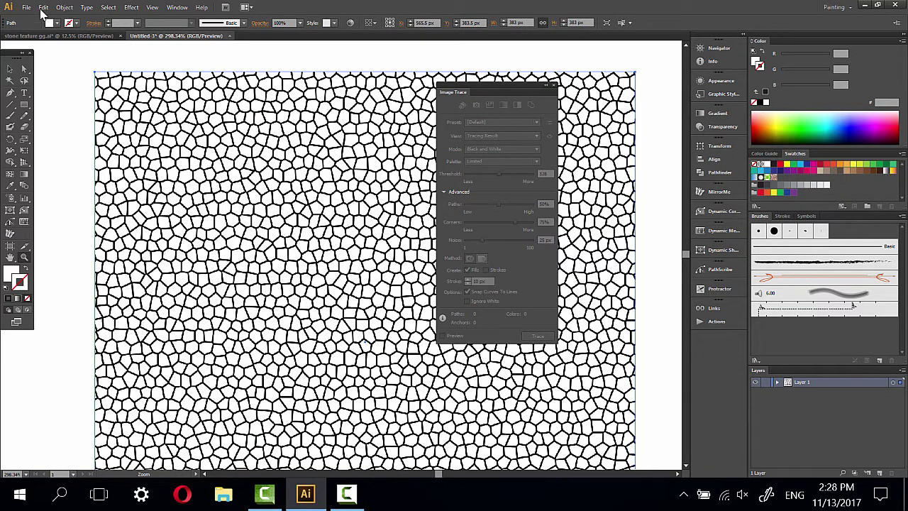
- Expand the square's Stained Glass appearance into an embedded image
left_click(64, 8)
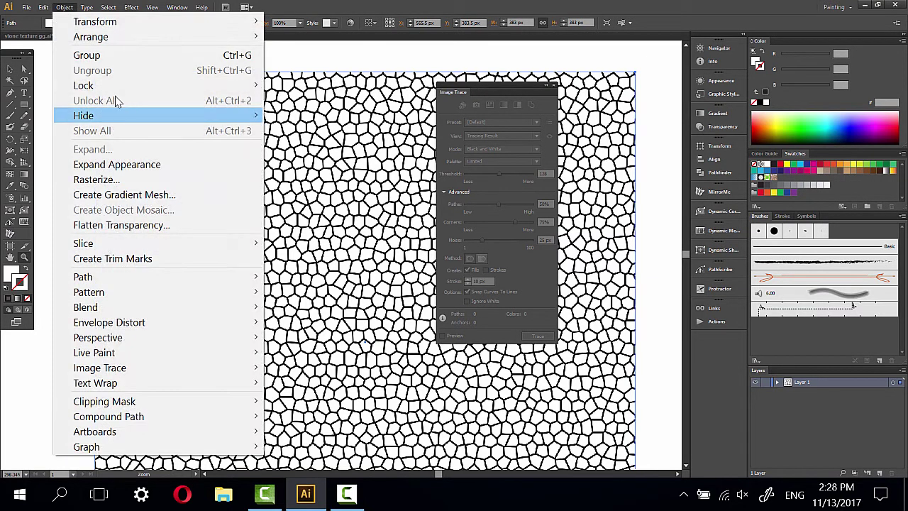
left_click(10, 69)
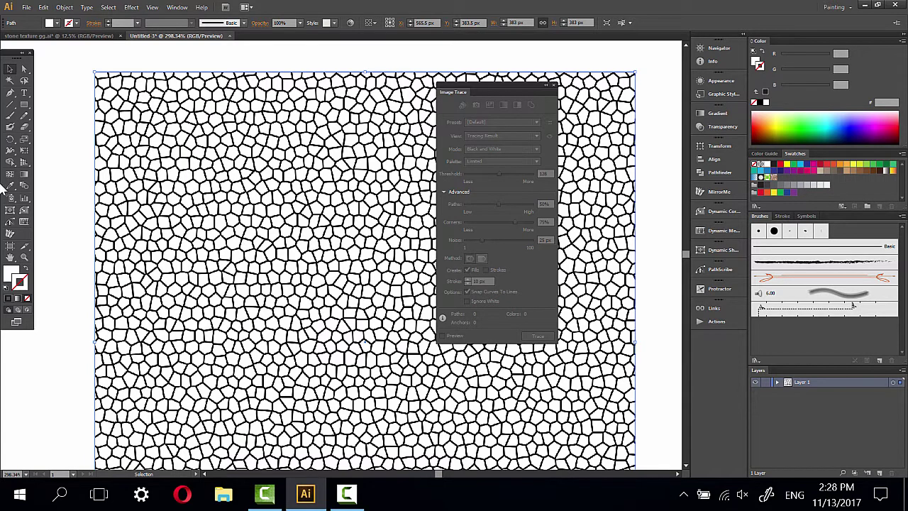
left_click(63, 7)
left_click(92, 165)
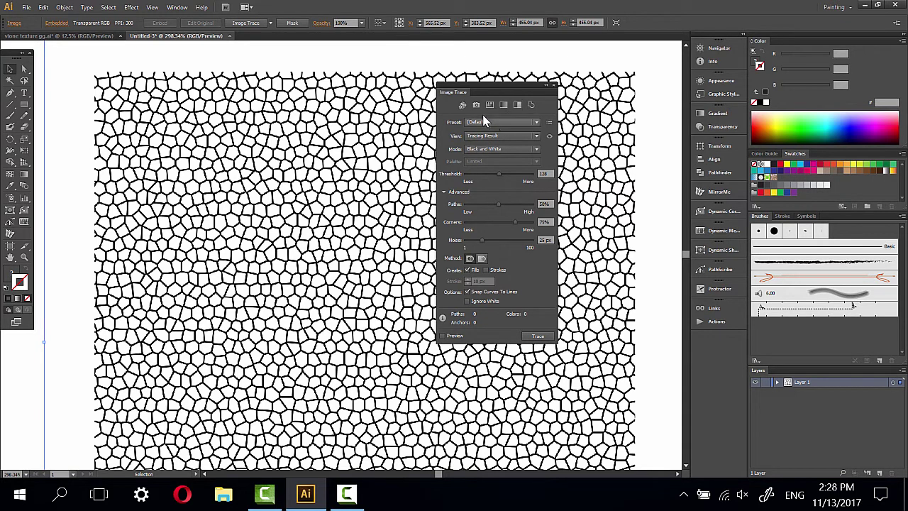
- Trace the texture image in Black and White mode
left_click(497, 149)
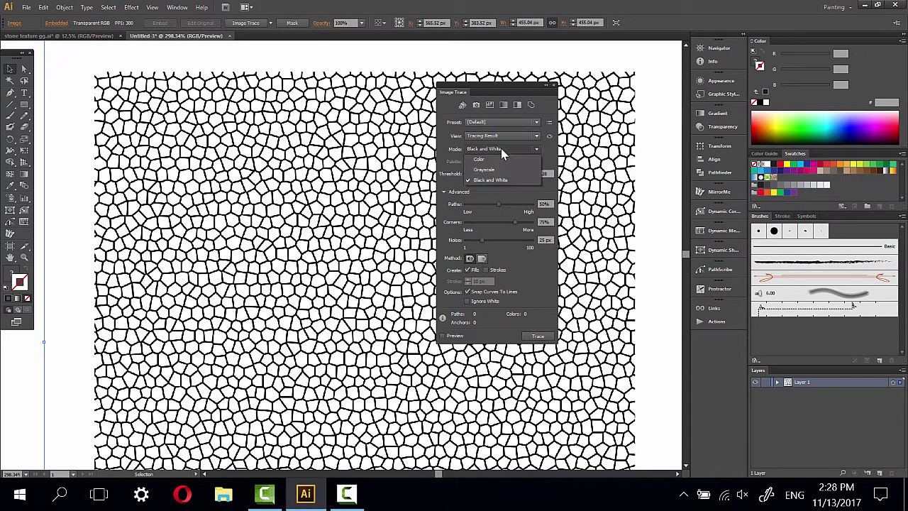
left_click(499, 185)
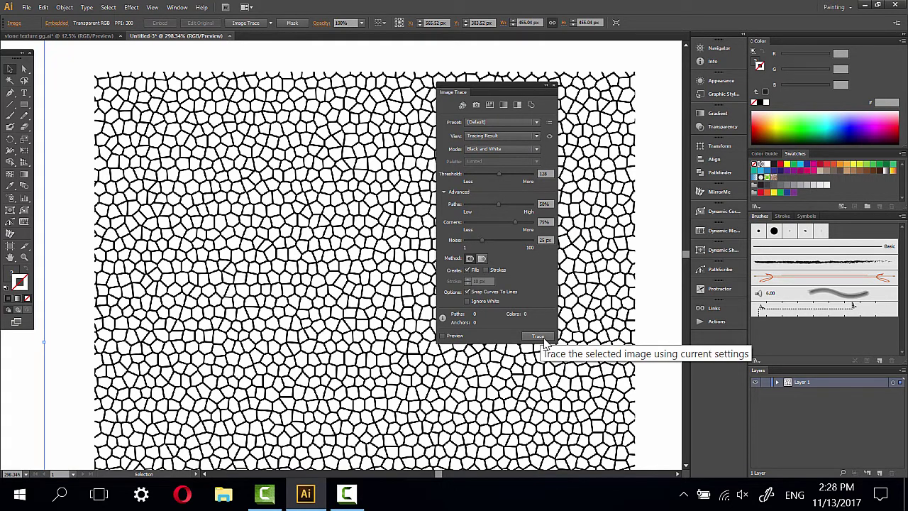
left_click(540, 337)
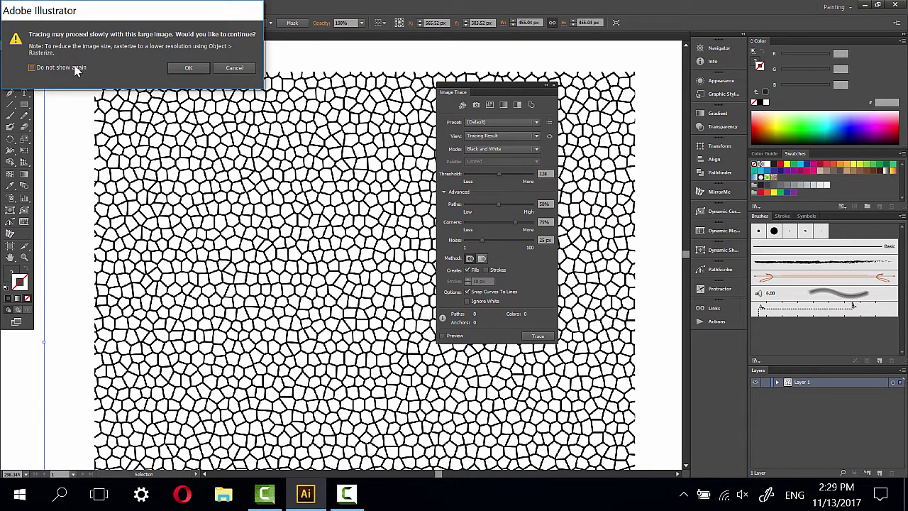
- Accept the slow-trace warning and close Image Trace after the 4231-path trace finishes
left_click(197, 66)
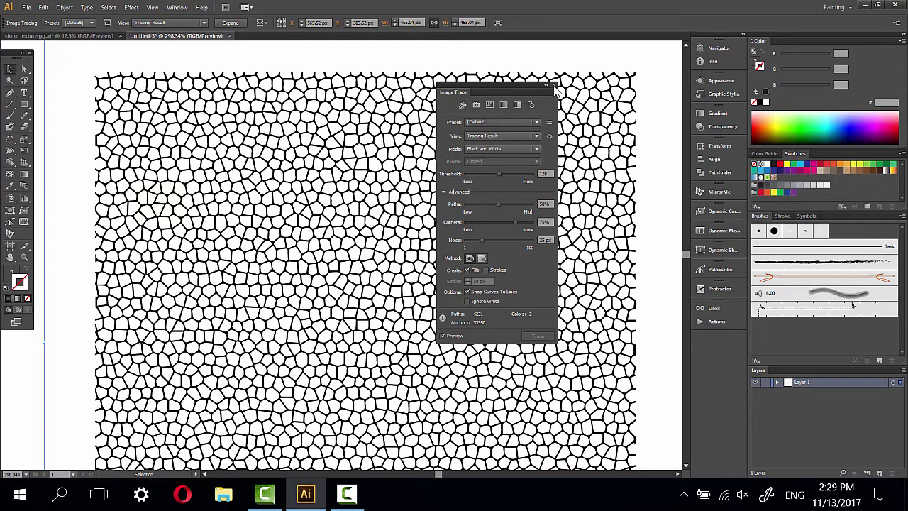
left_click(555, 85)
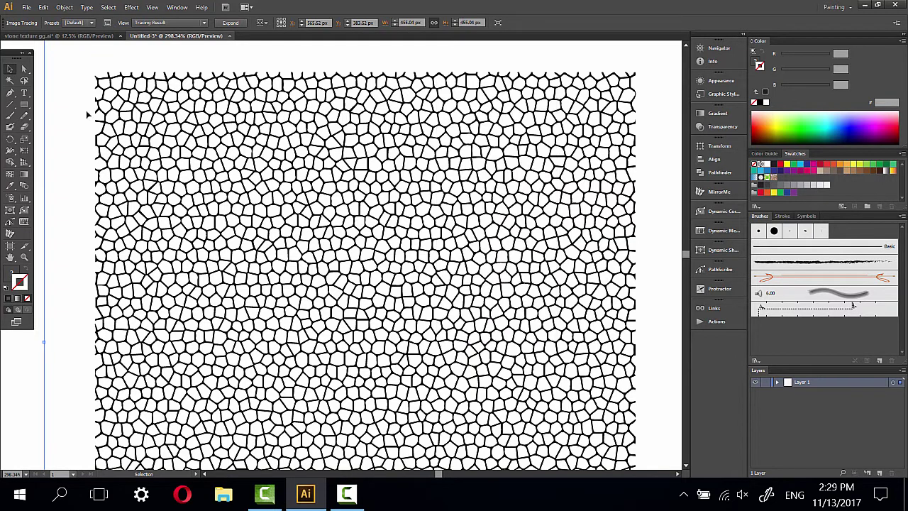
- Expand the tracing object into editable vector paths
left_click(64, 10)
left_click(78, 147)
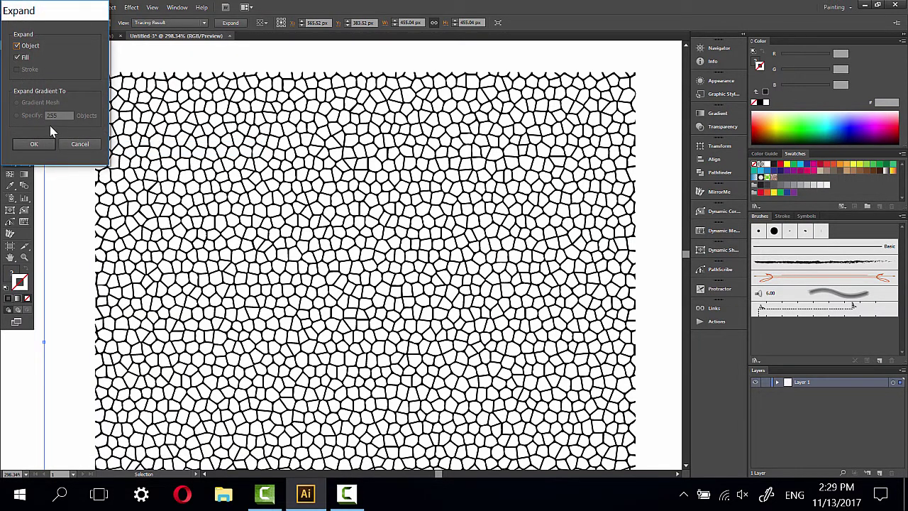
left_click(36, 144)
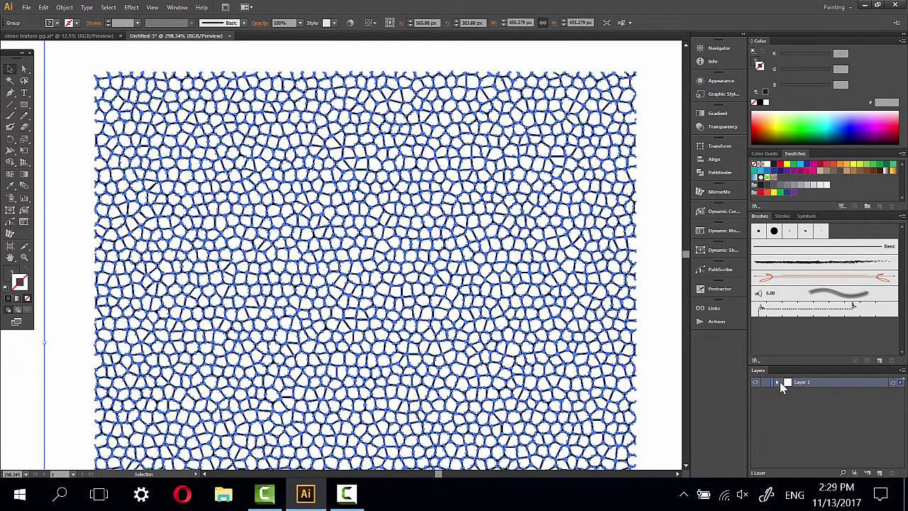
- Expand Layer 1 and its group in Layers and target the bottom Compound Path
left_click(777, 382)
left_click(787, 393)
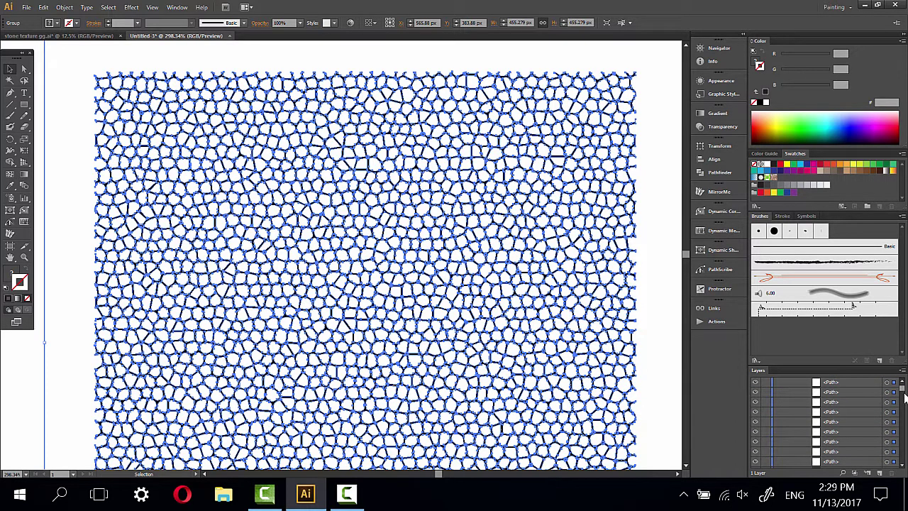
left_click_drag(905, 399, 903, 462)
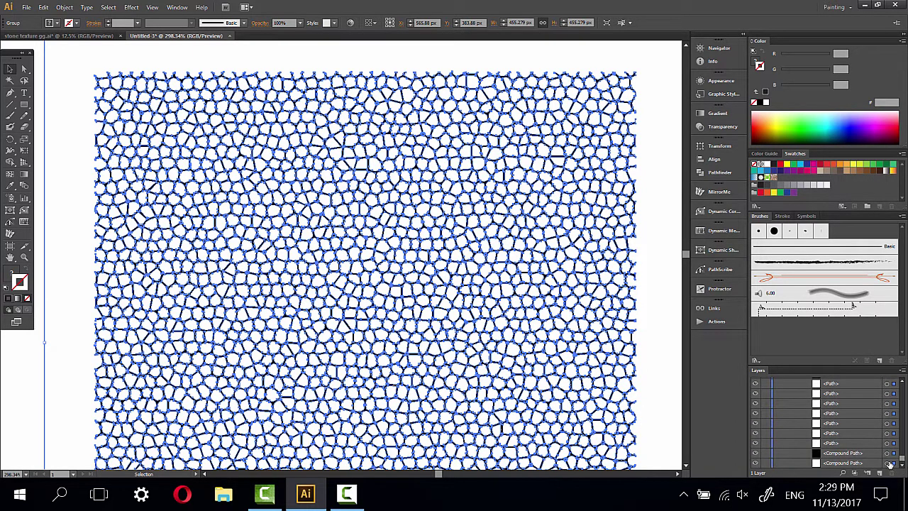
left_click(887, 452)
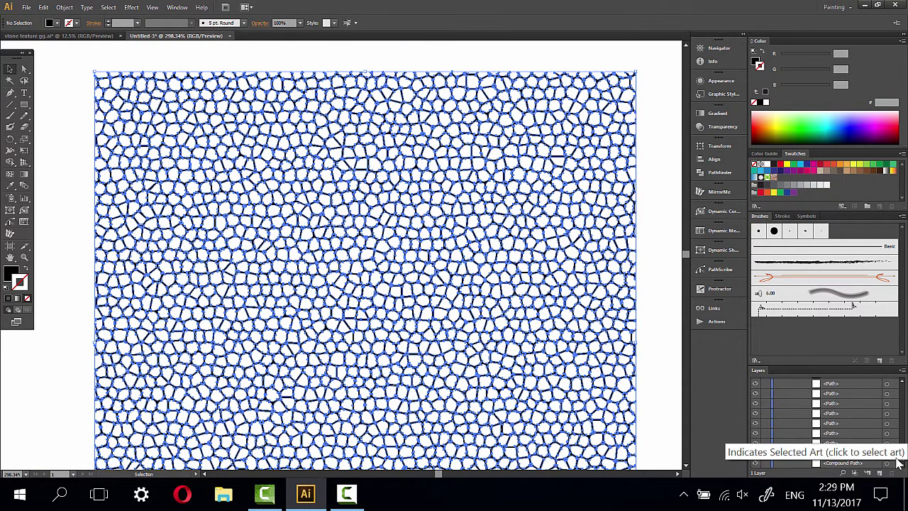
- Cut the cell pattern away and delete the leftover outer border path
key("Delete")
left_click(887, 463)
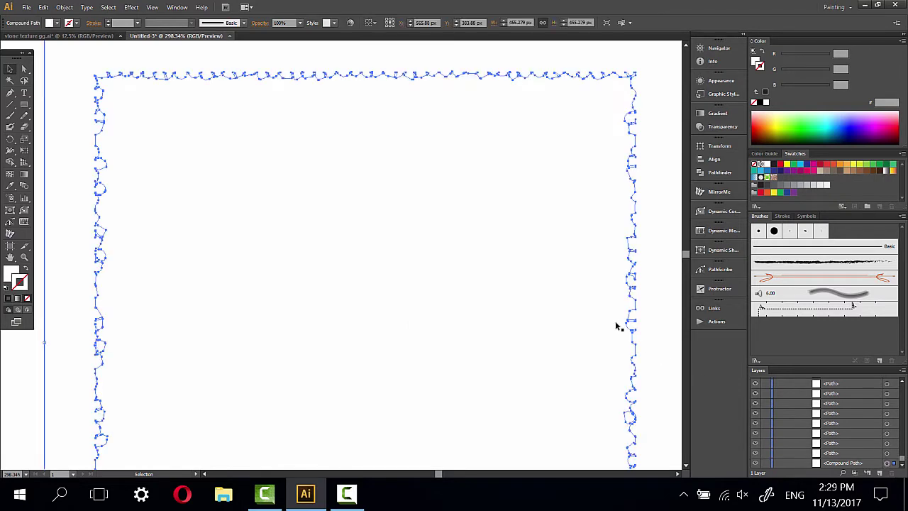
key("Delete")
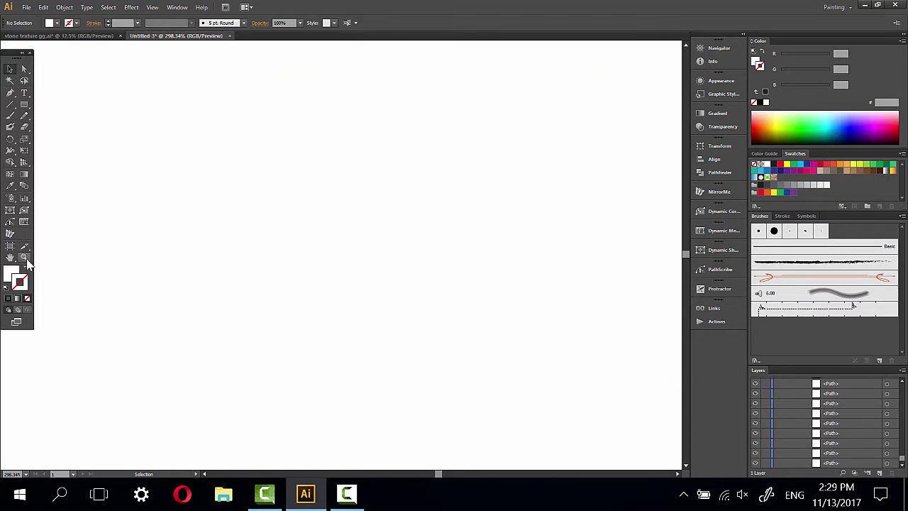
- Paste the cell texture back onto the artboard and give its cells a black stroke
left_click(25, 259)
key("ctrl+minus")
key("ctrl+minus")
key("ctrl+minus")
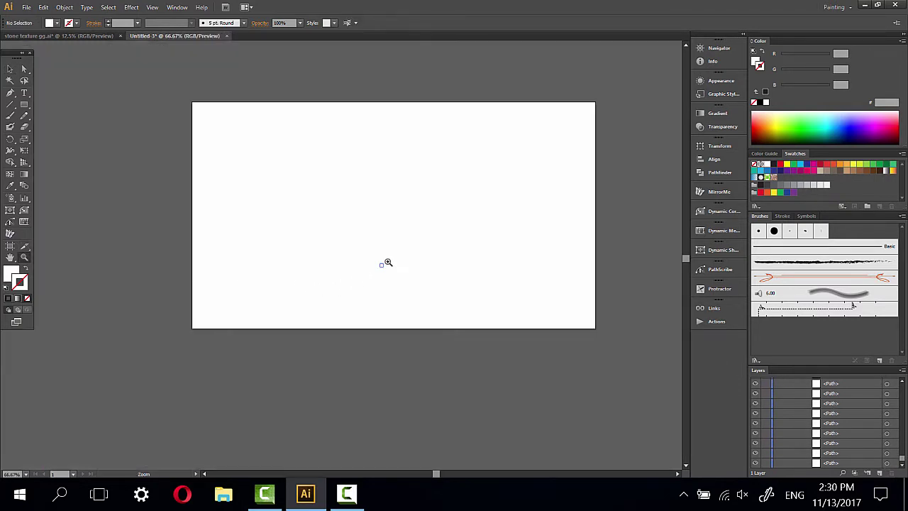
left_click_drag(385, 263, 329, 298)
left_click(9, 68)
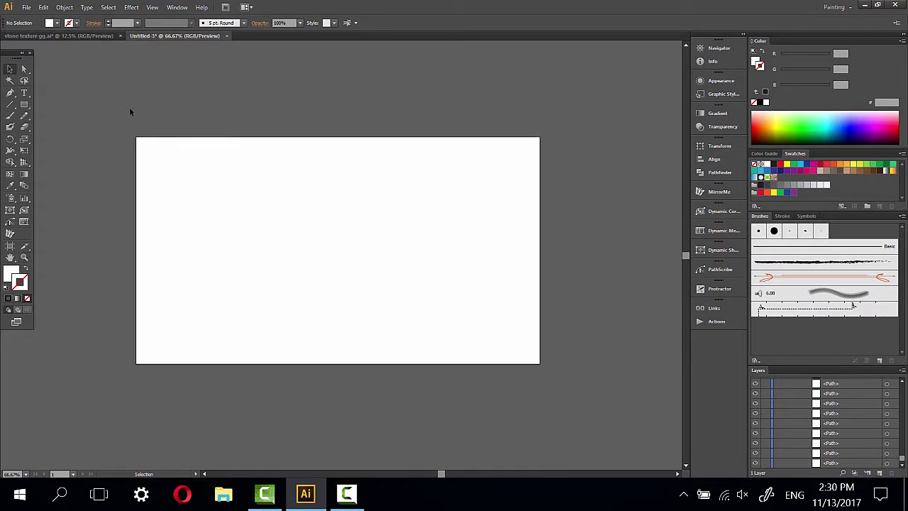
key("ctrl+v")
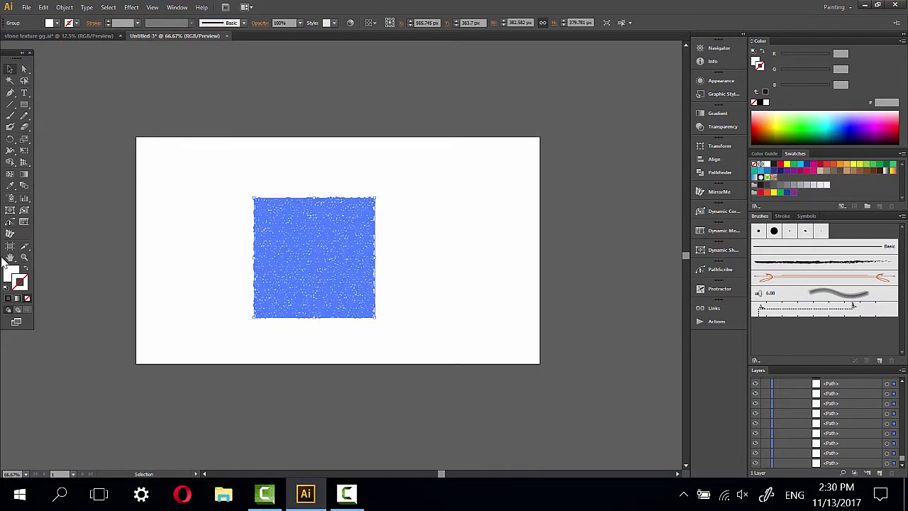
left_click(22, 283)
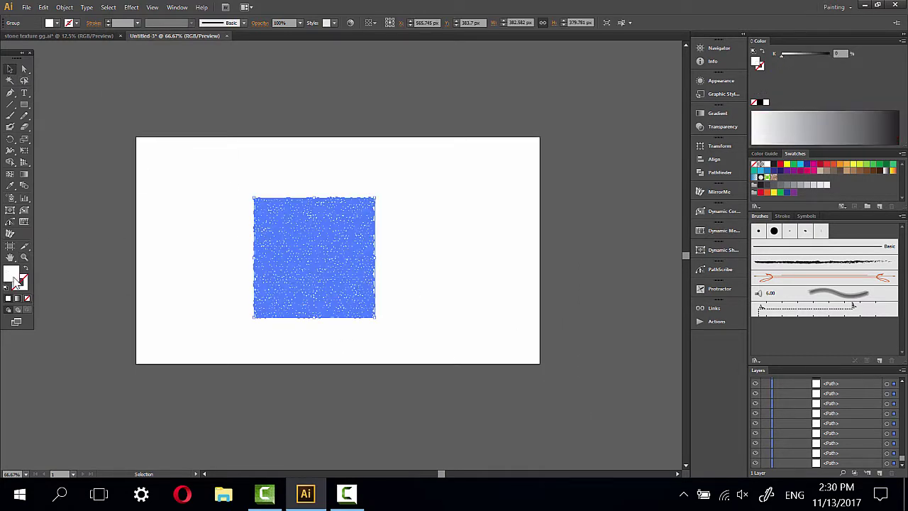
left_click(761, 103)
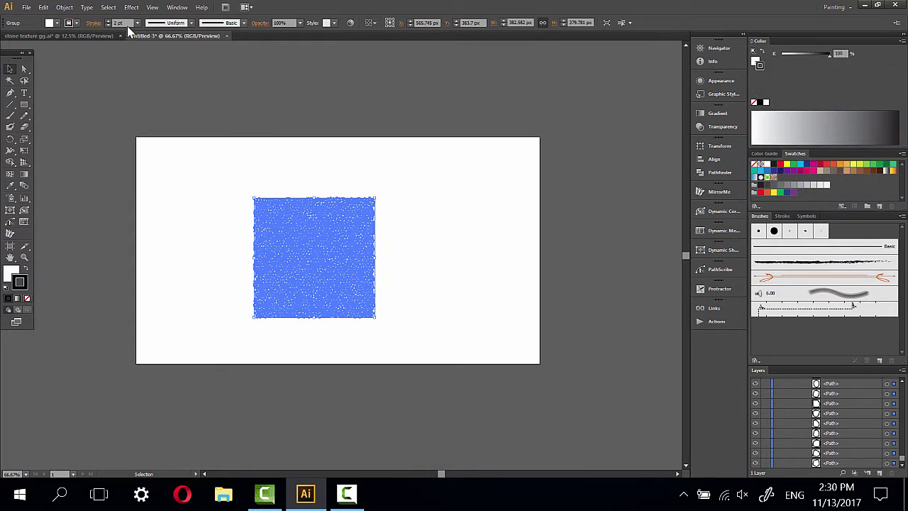
- Set the cell outlines' stroke weight to 1 pt
scroll(128, 28, "up", 1)
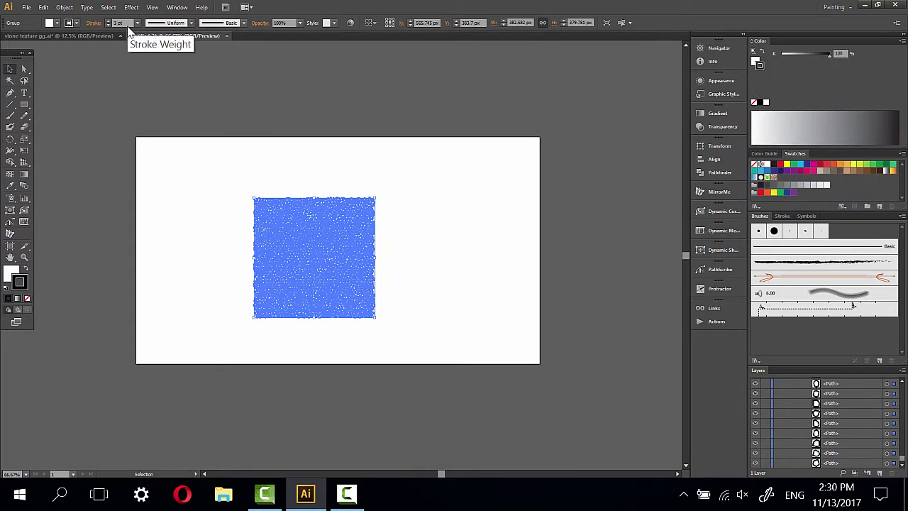
right_click(324, 243)
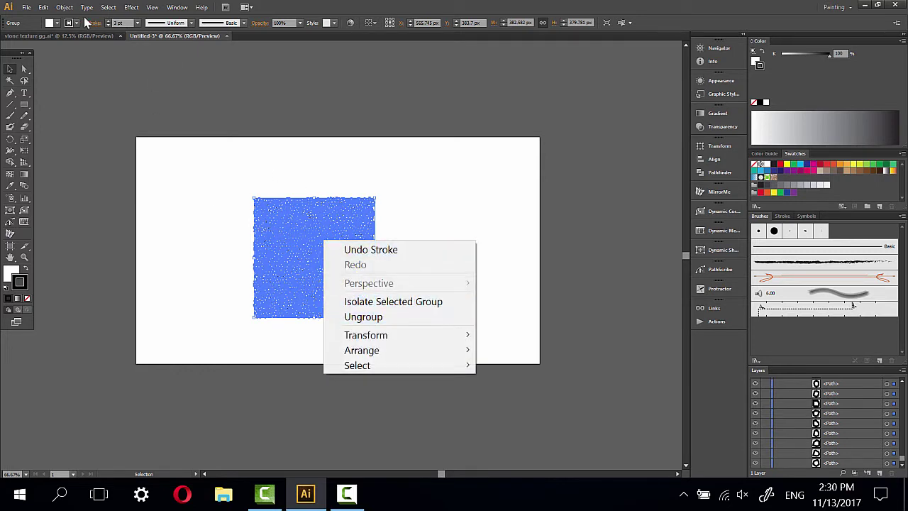
left_click_drag(903, 461, 902, 376)
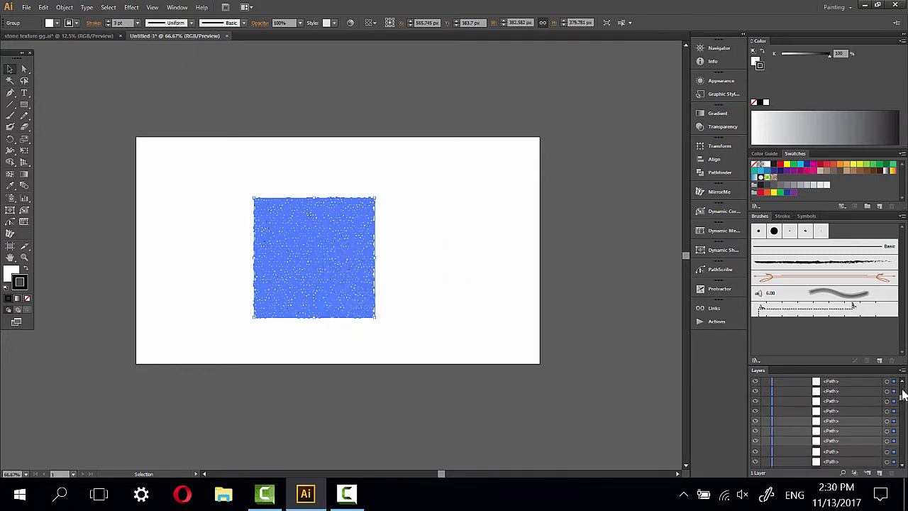
left_click(476, 304)
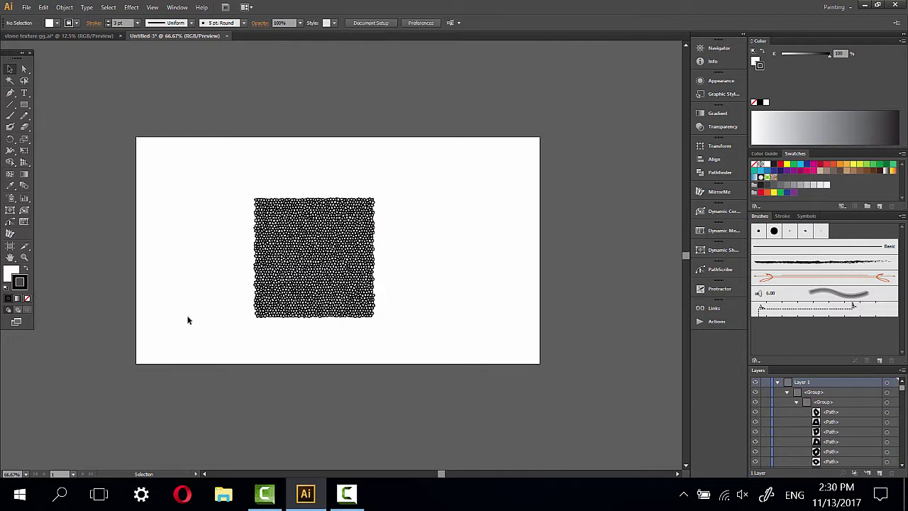
- Zoom closely into the cell outlines to inspect them, then zoom back out to 300%
left_click(25, 259)
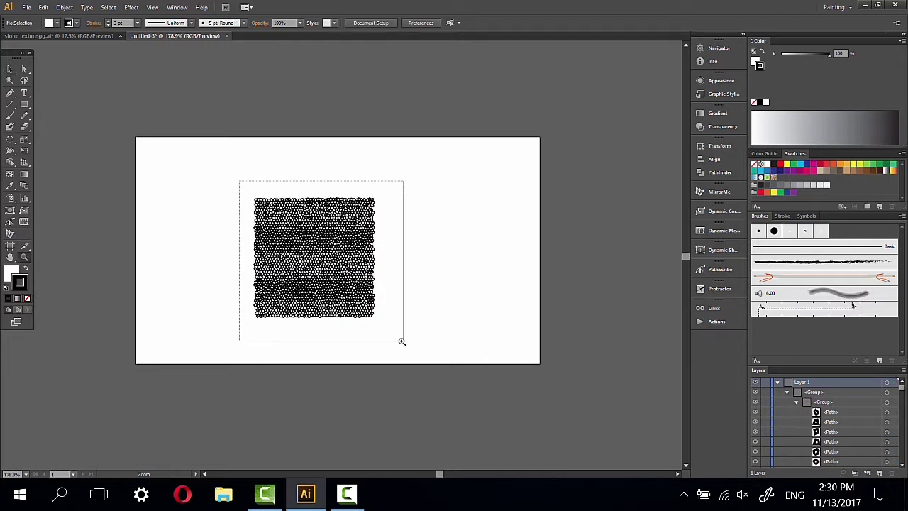
left_click_drag(241, 185, 401, 340)
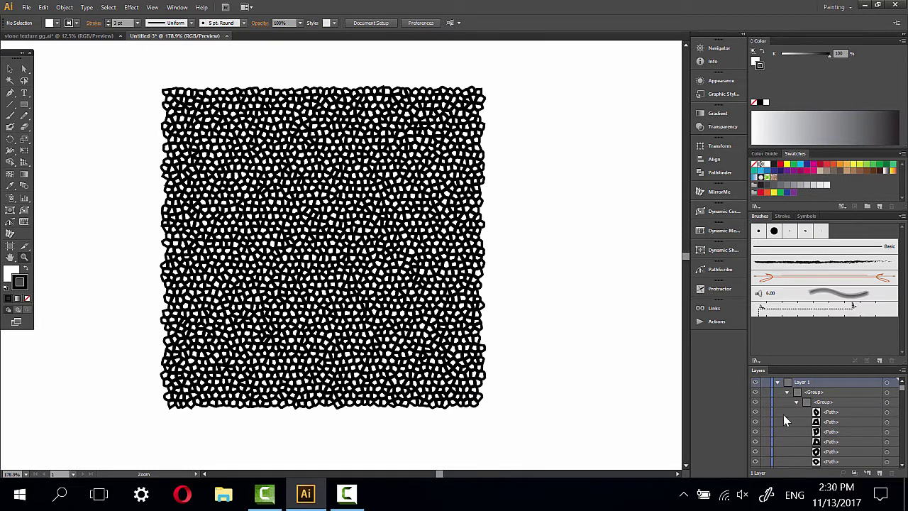
left_click(888, 402)
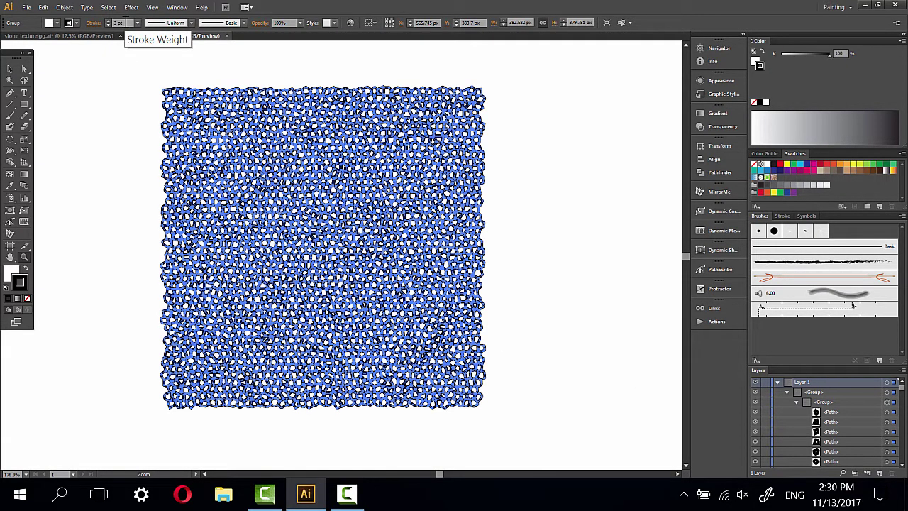
key("v")
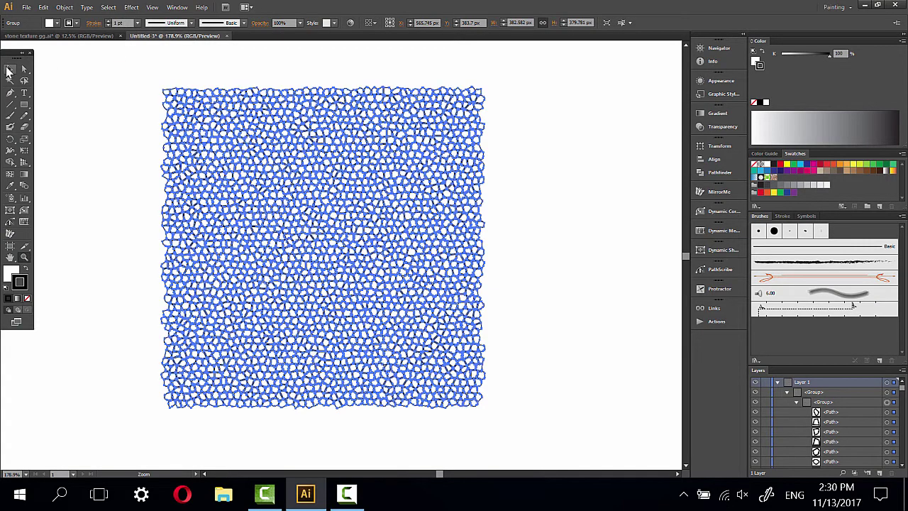
left_click(193, 415)
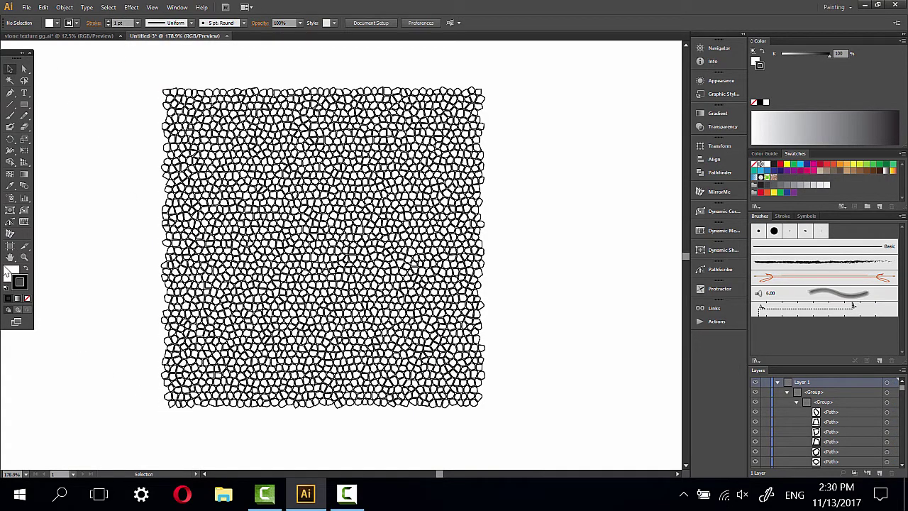
left_click(23, 257)
left_click_drag(148, 74, 233, 170)
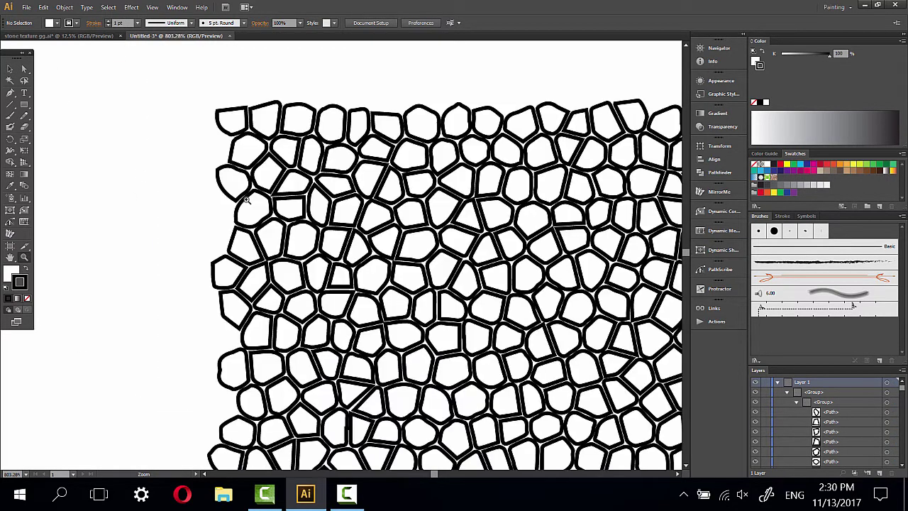
left_click(456, 287, "alt")
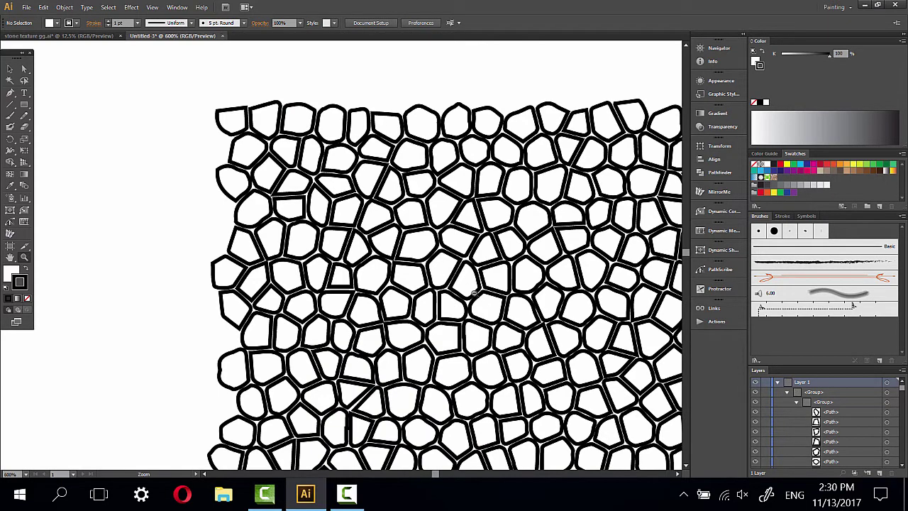
left_click(411, 327, "alt")
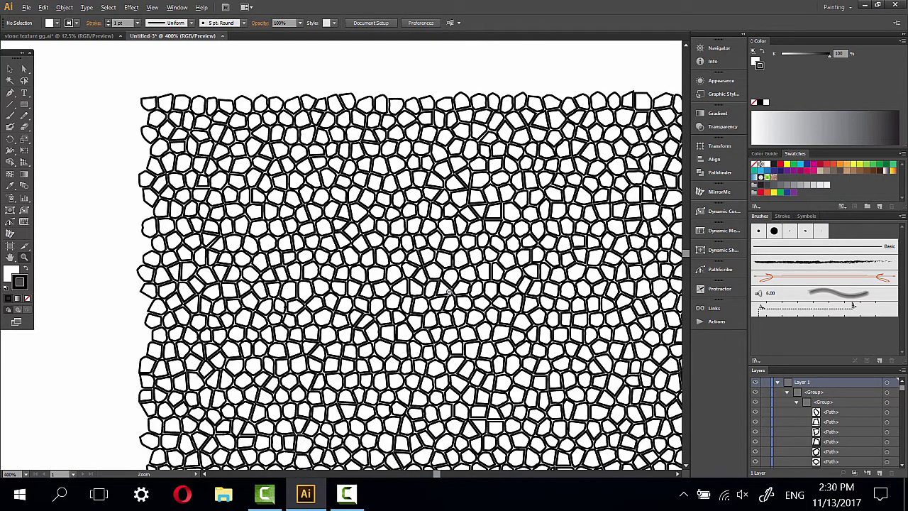
left_click(454, 316, "alt")
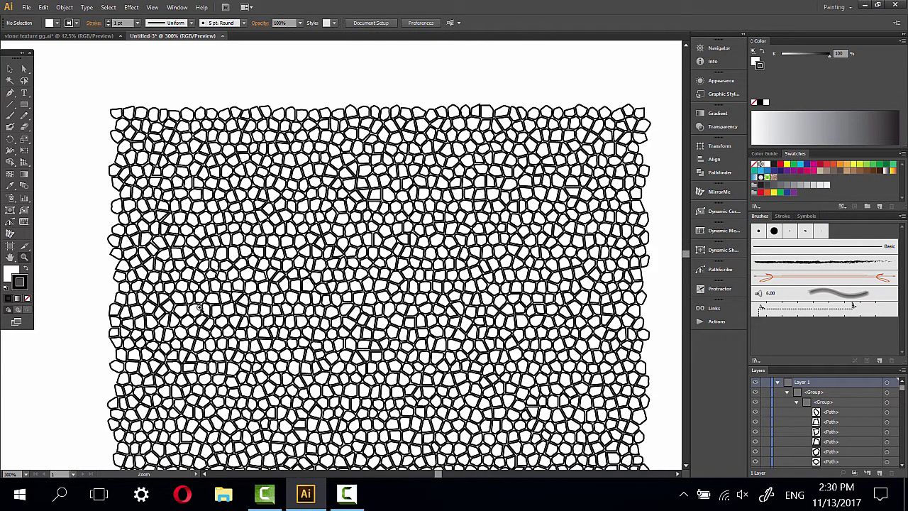
- Remove the black stroke from the whole cell texture and zoom out
left_click(27, 298)
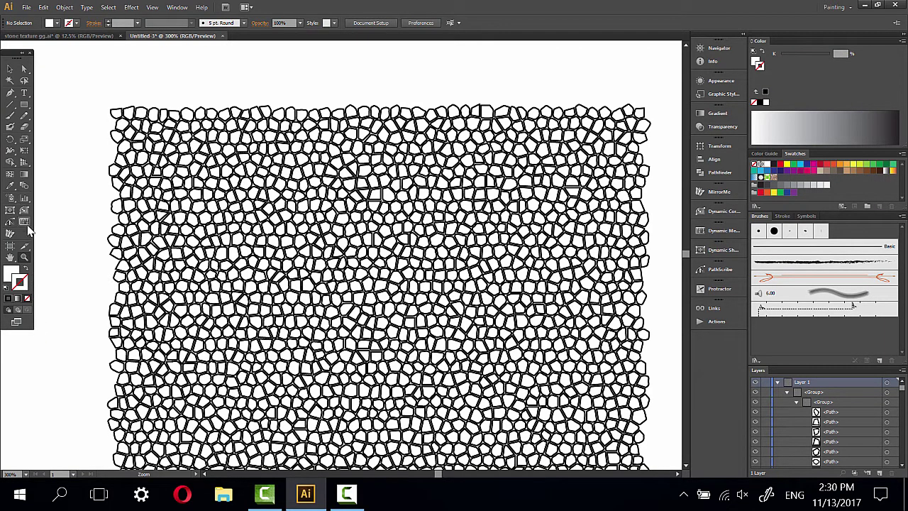
left_click(10, 69)
left_click_drag(122, 84, 226, 216)
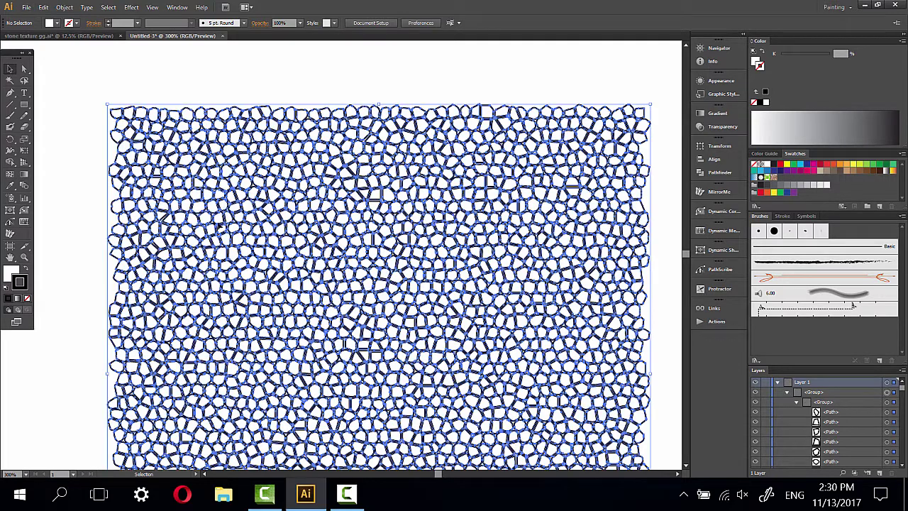
left_click(27, 297)
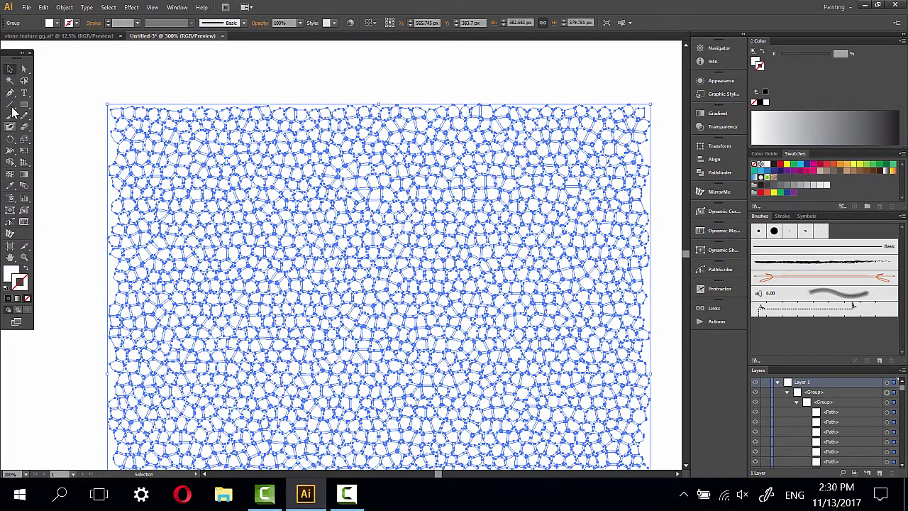
left_click(24, 258)
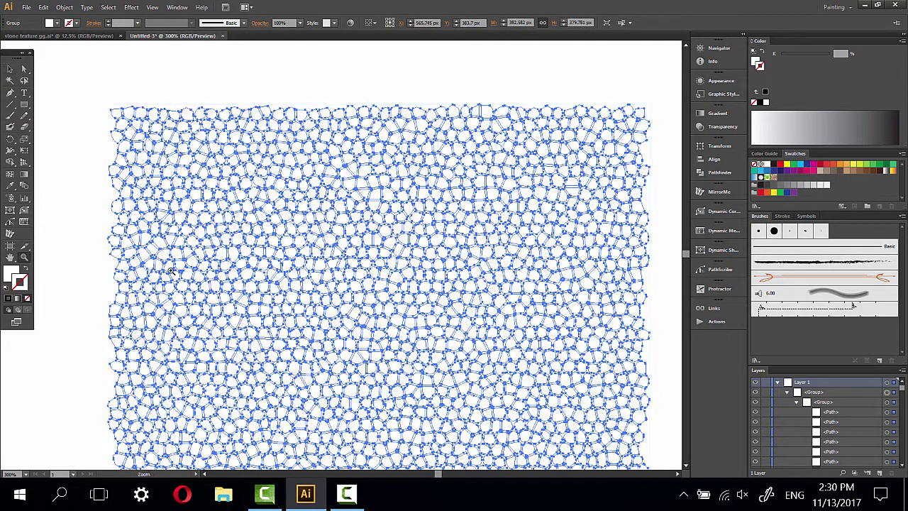
left_click(335, 315, "alt")
left_click(336, 319, "alt")
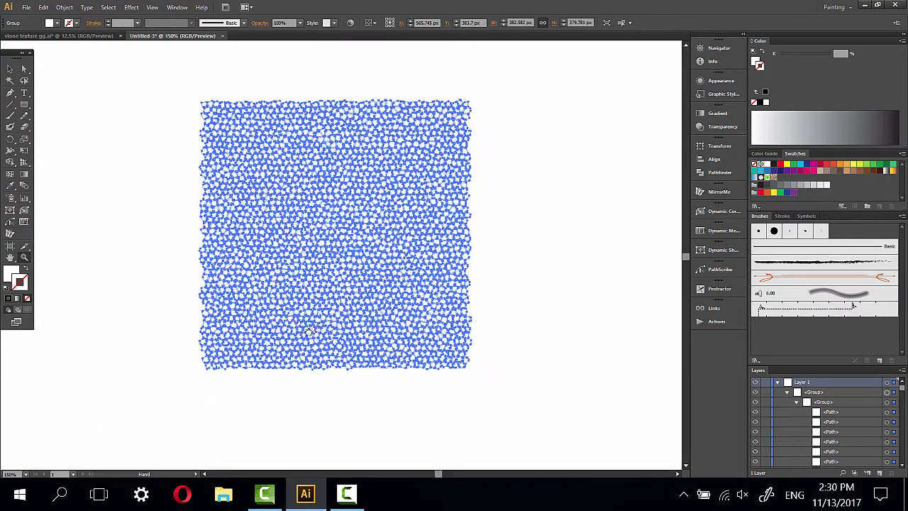
- Draw a black-filled, strokeless rectangle over the texture and send it to the back
left_click(24, 104)
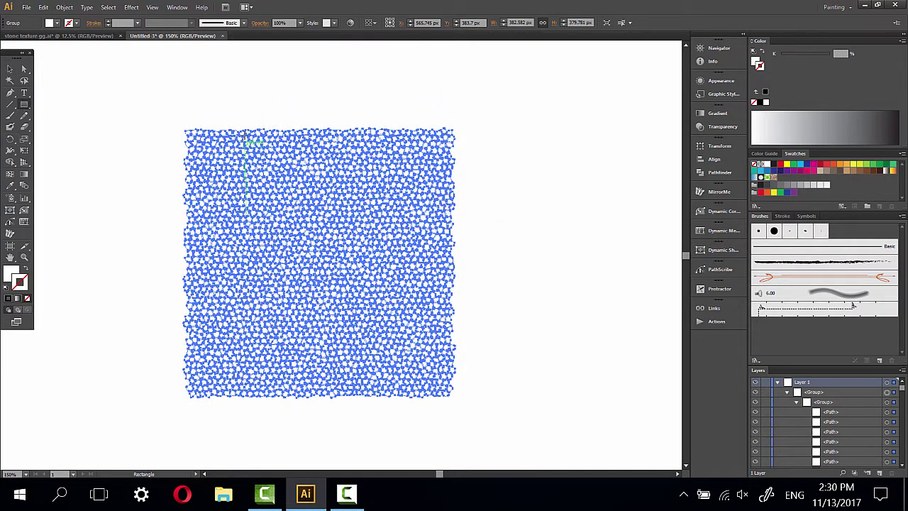
mouse_move(179, 125)
left_mouse_down()
mouse_move(467, 391)
mouse_move(481, 425)
left_mouse_up()
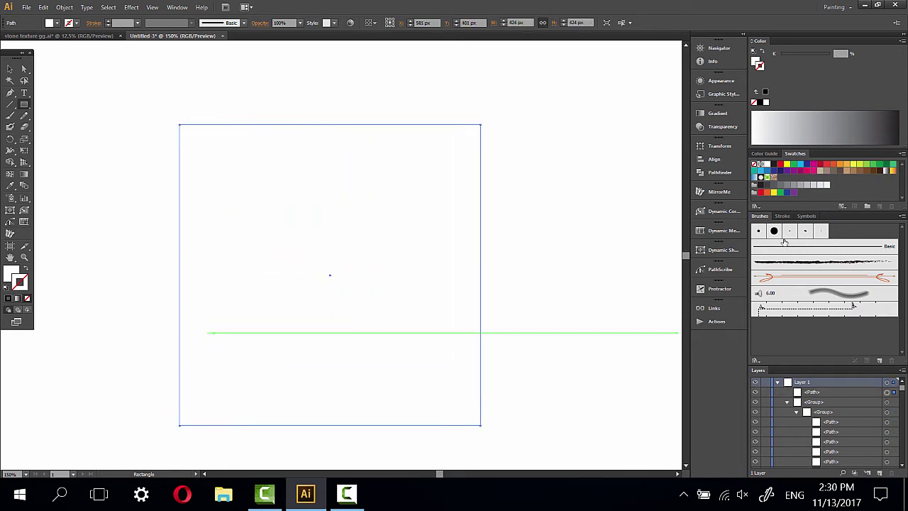
left_click(764, 103)
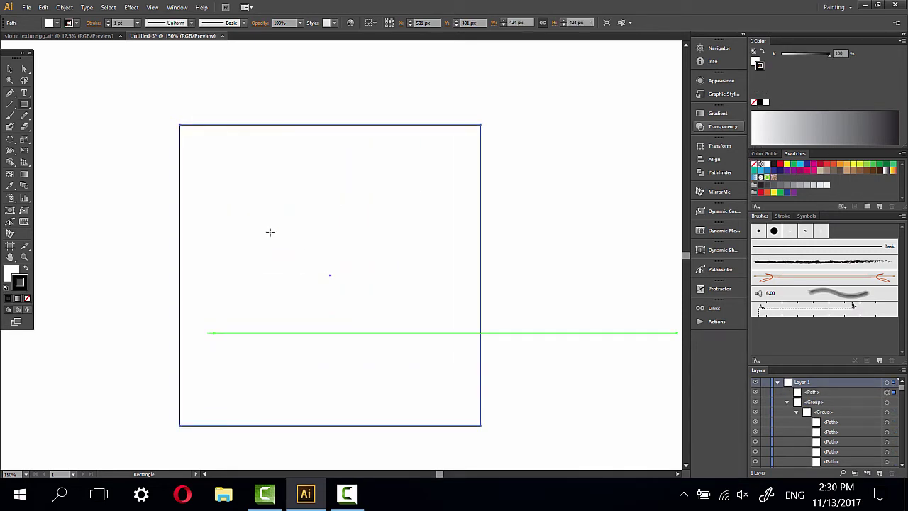
left_click(25, 270)
left_click(27, 298)
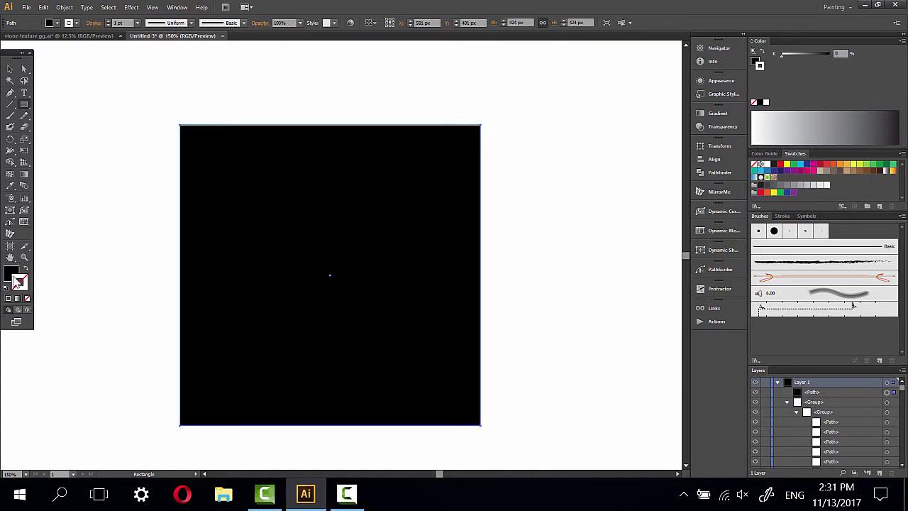
right_click(273, 236)
mouse_move(310, 423)
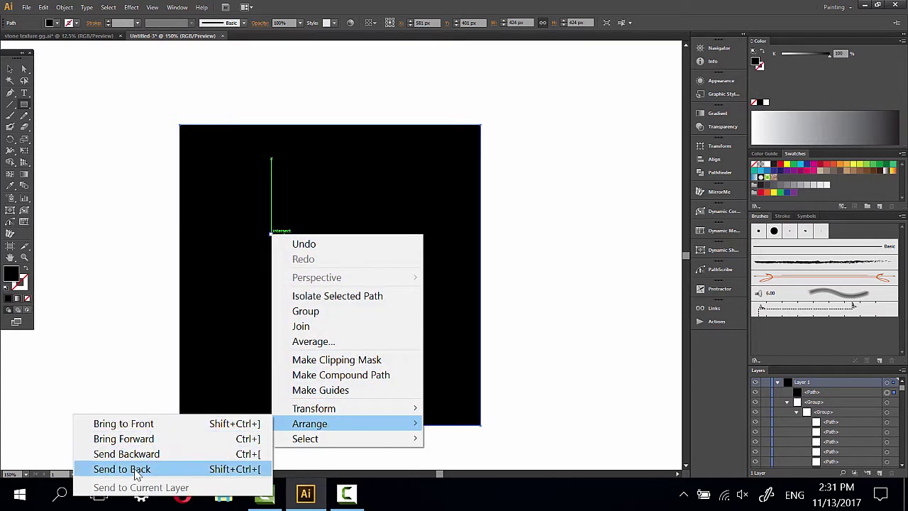
left_click(135, 469)
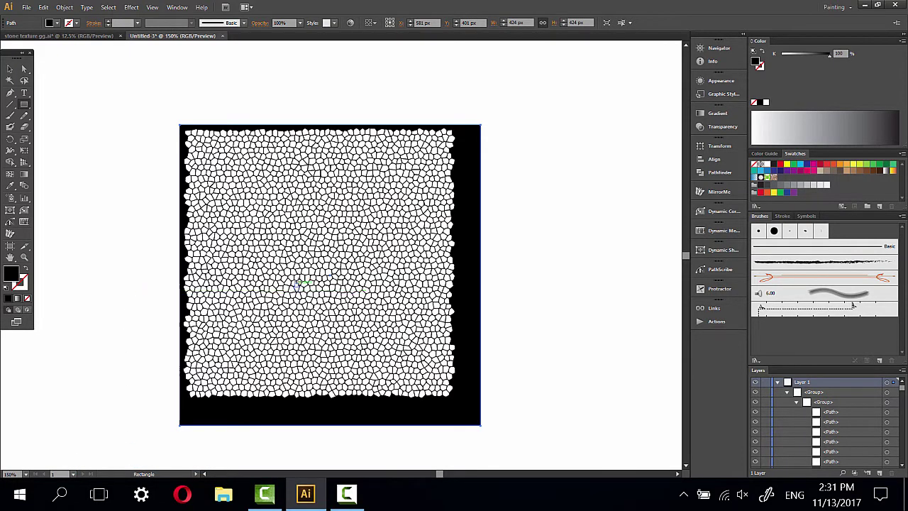
- Draw a square just inside the texture's ragged edges
left_click(24, 257)
left_click_drag(148, 114, 481, 412)
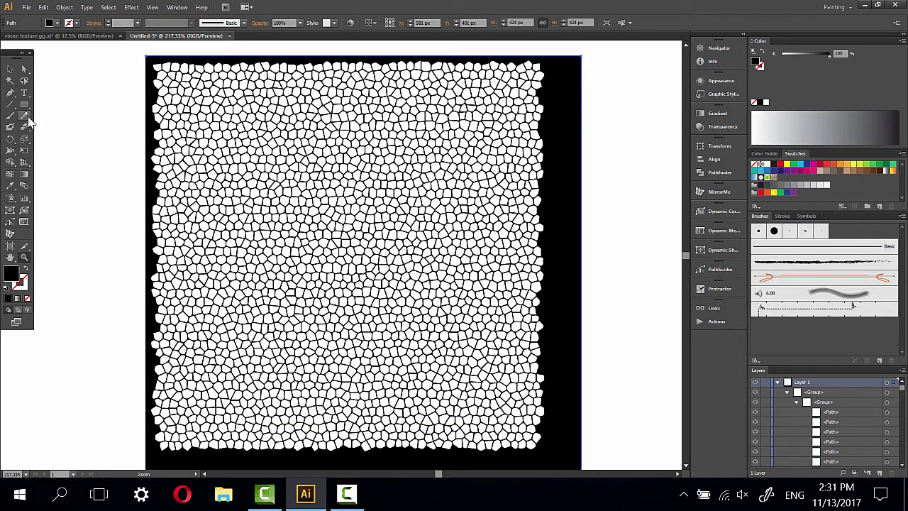
left_click(24, 104)
left_click_drag(173, 90, 507, 413)
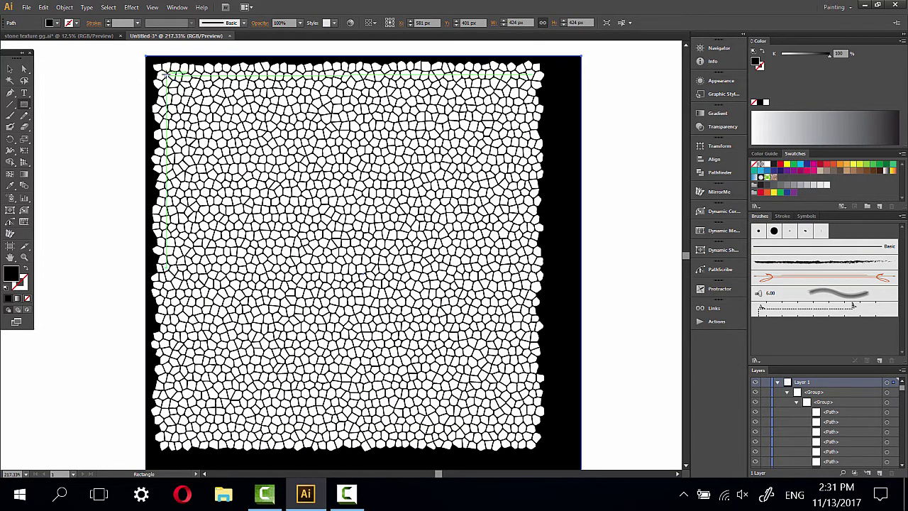
left_click_drag(170, 74, 517, 423)
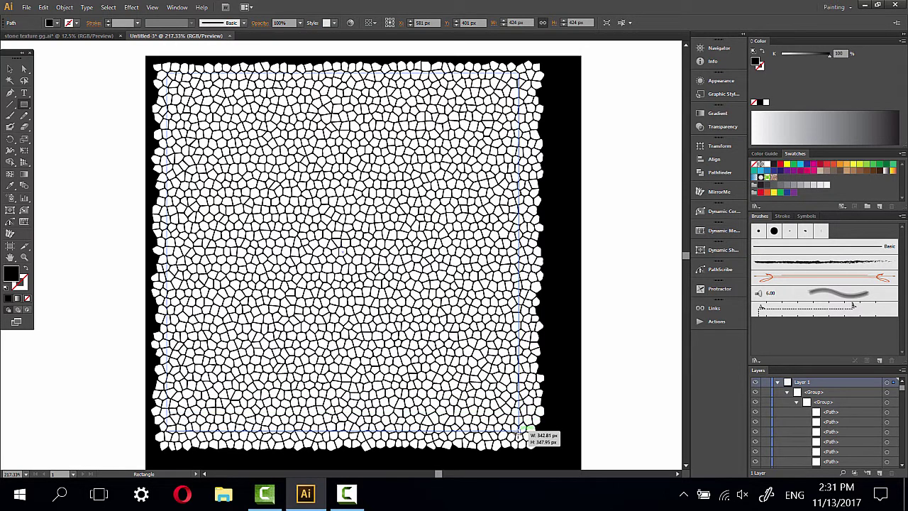
left_click_drag(522, 424, 533, 440)
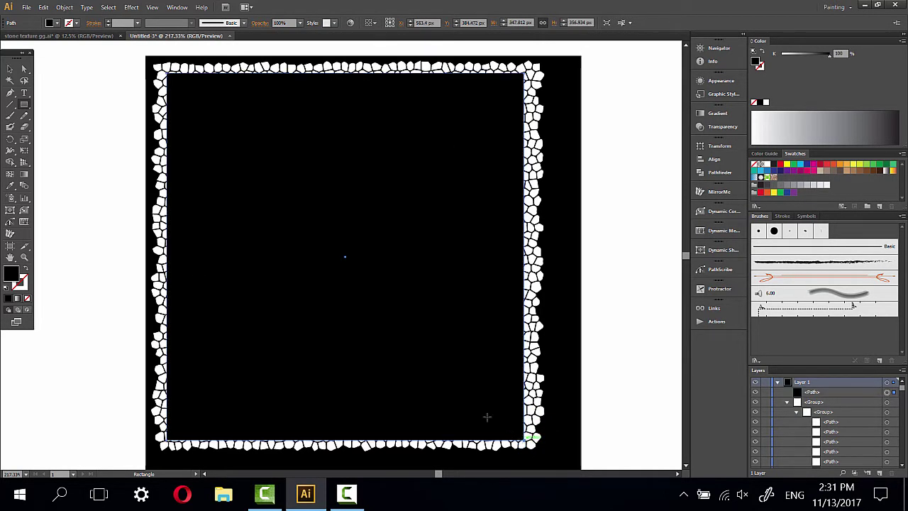
- Select everything and apply Pathfinder Crop to trim the texture to the square
left_click(10, 69)
left_click_drag(105, 57, 573, 435)
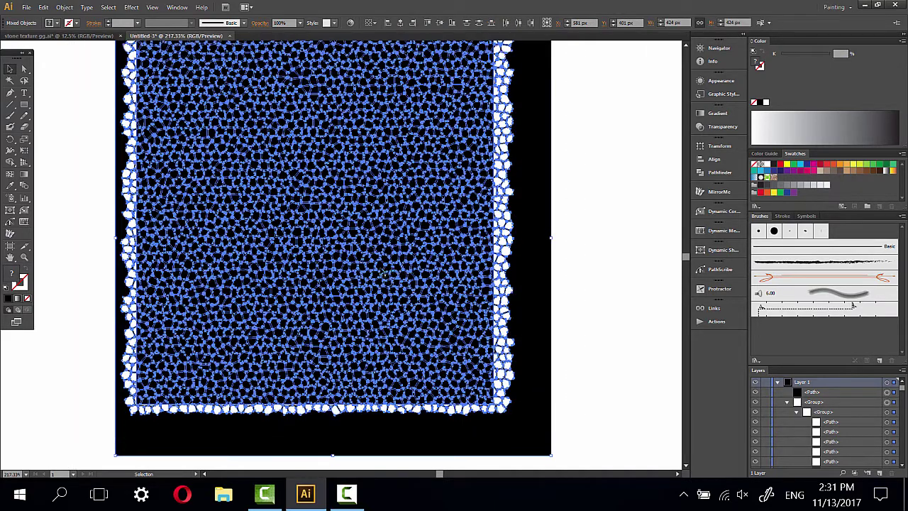
scroll(397, 274, "up", 3)
left_click(177, 7)
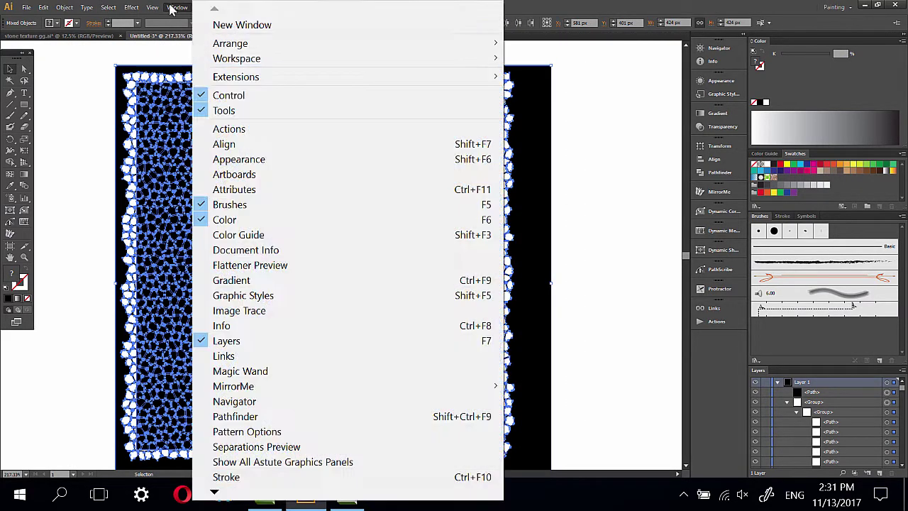
left_click(270, 415)
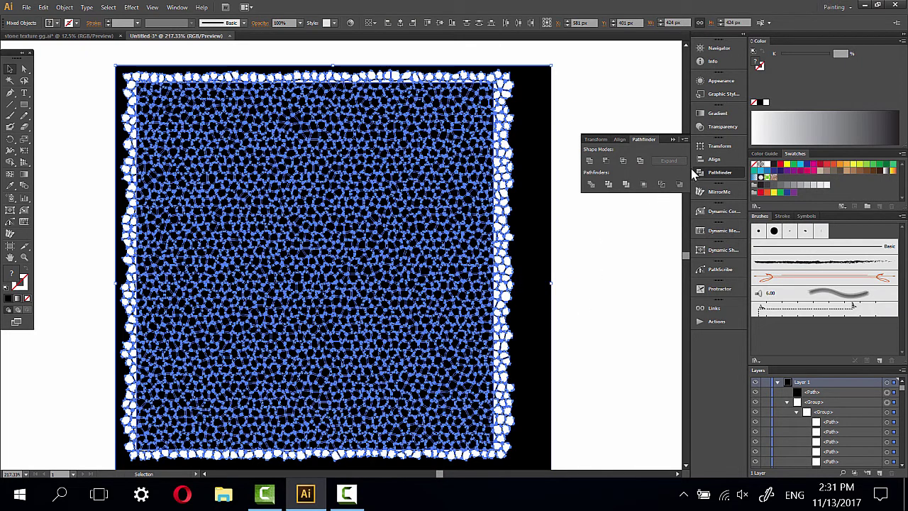
left_click(644, 184)
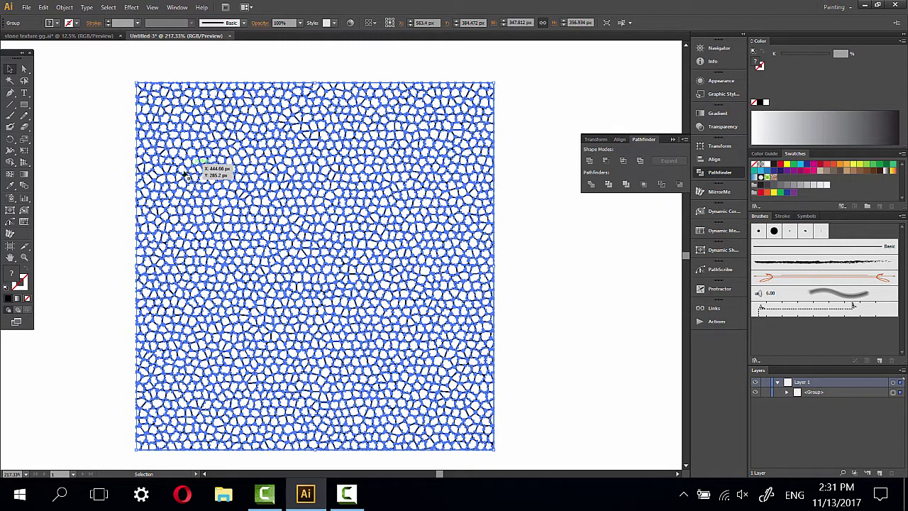
left_click(99, 321)
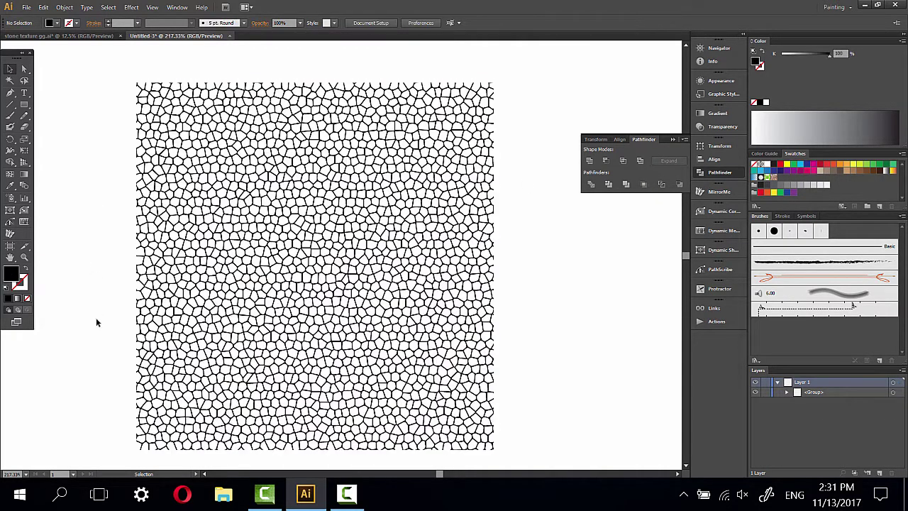
- Zoom in and pan across the cropped stone-cell pattern to inspect it closely
left_click(24, 257)
left_click(156, 86)
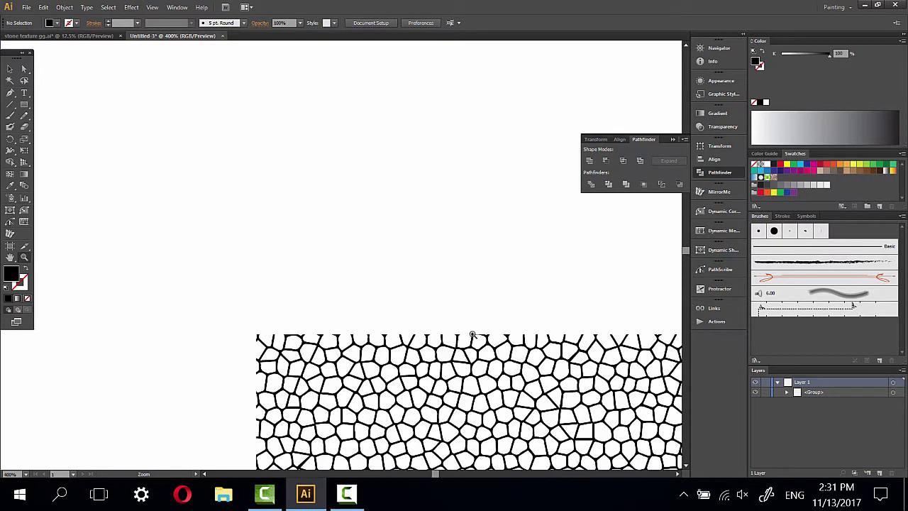
left_click(485, 354)
mouse_move(485, 353)
left_mouse_down()
mouse_move(326, 186)
mouse_move(342, 177)
left_mouse_up()
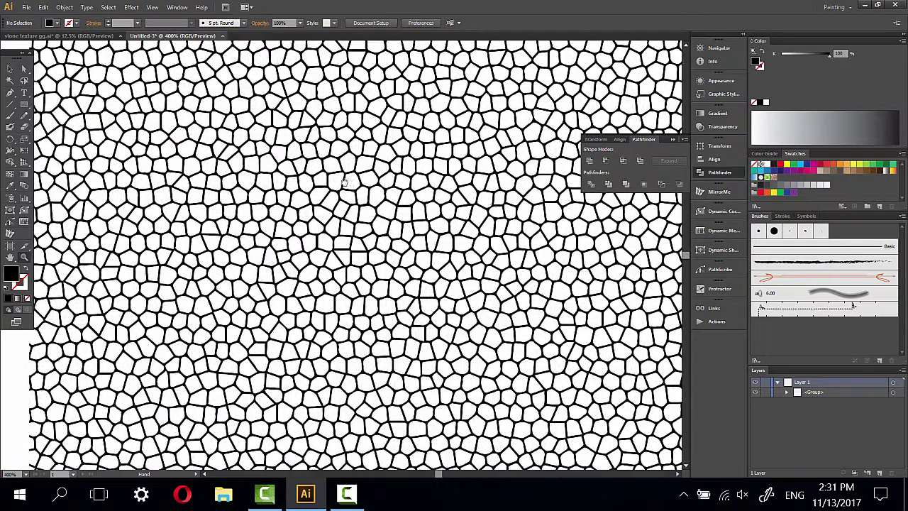
left_click_drag(528, 237, 497, 240)
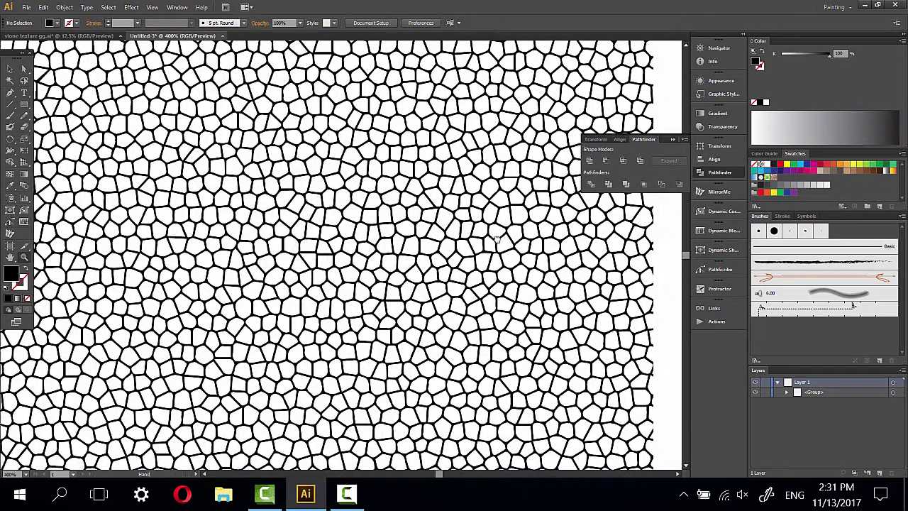
- Close the floating Pathfinder panel and zoom further toward the texture's right edge
left_click(674, 141)
left_click_drag(444, 214, 472, 211)
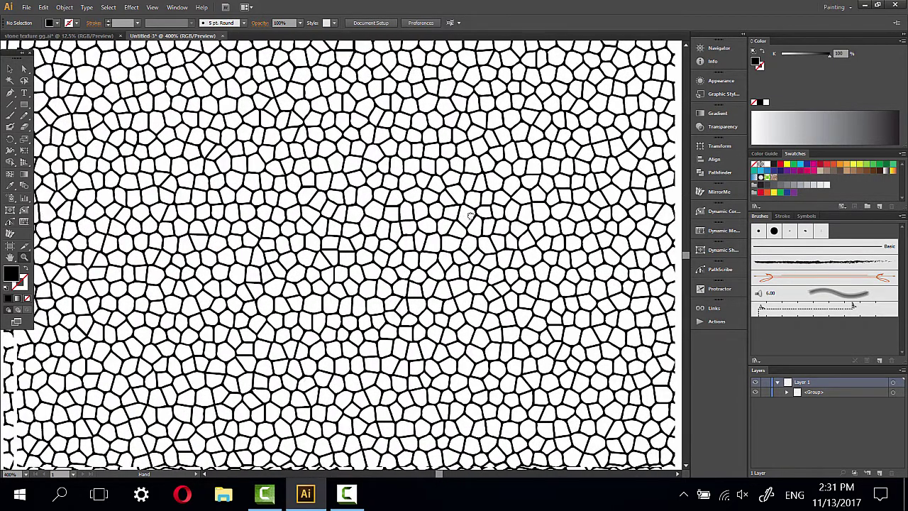
left_click_drag(118, 76, 217, 95)
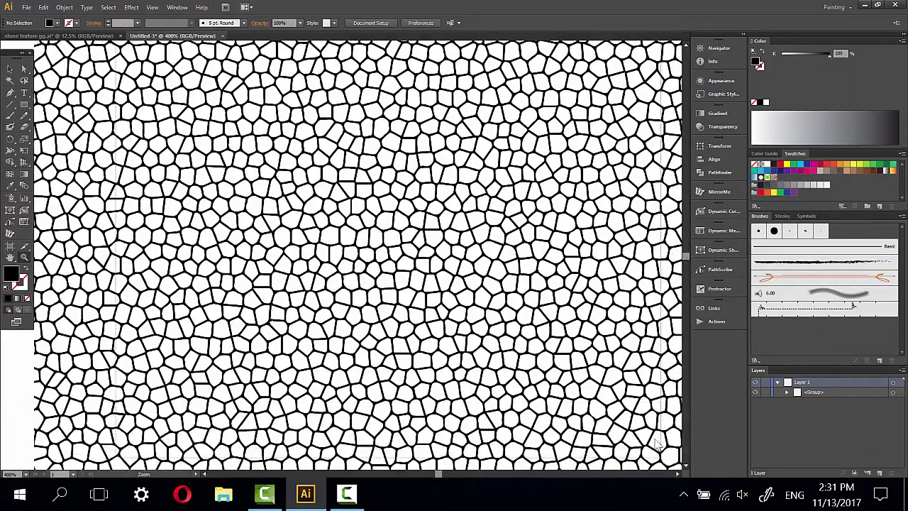